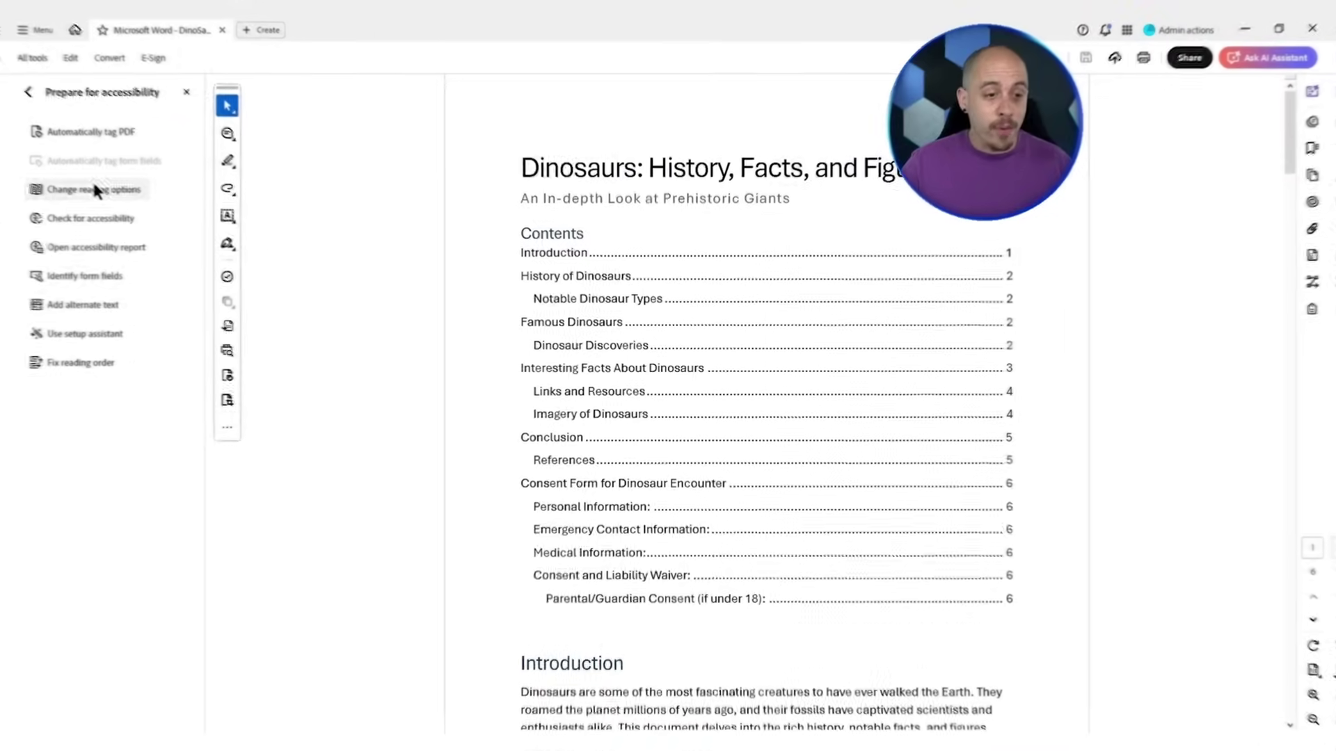
- Launch Fix reading order for the Dinosaurs PDF to bring up the Reading Order dialog
click(108, 450)
- Show the Accessibility tags panel beside the page and confirm the H1 tag covers the title
drag(730, 160, 284, 128)
click(1318, 308)
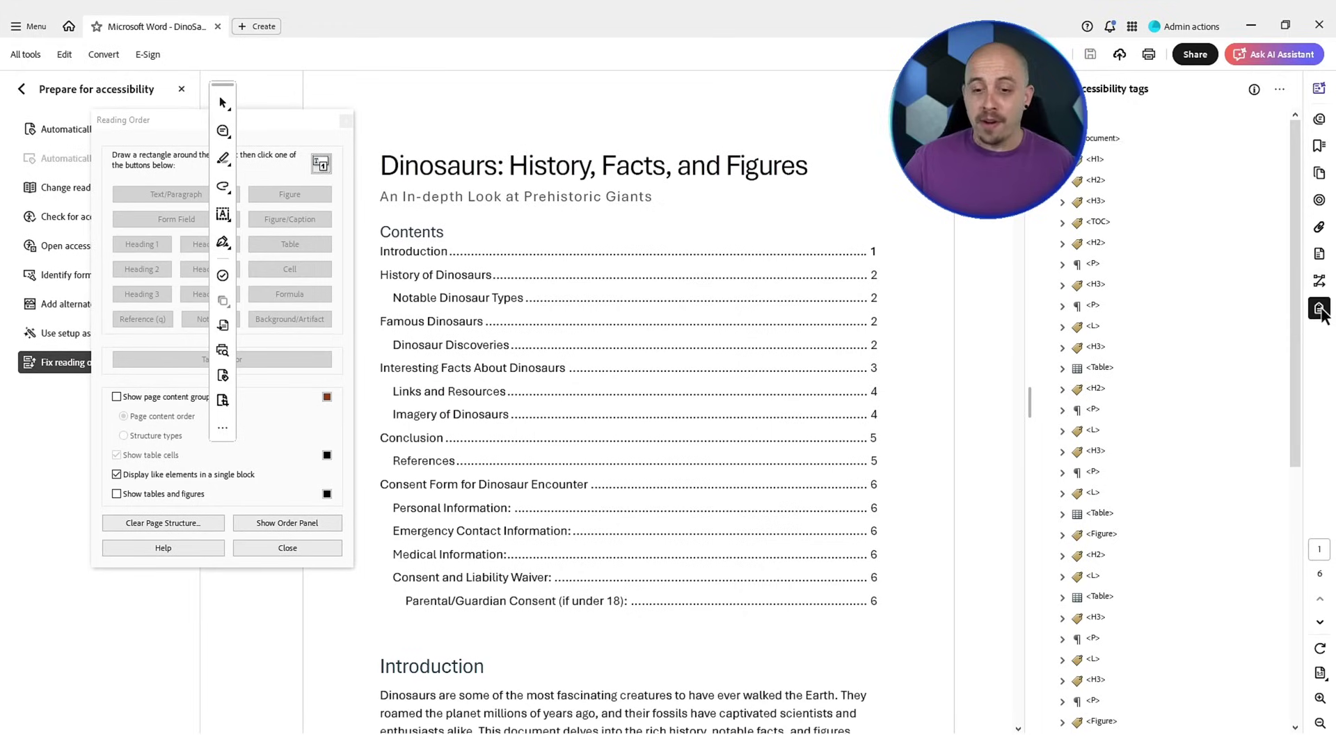
click(1095, 160)
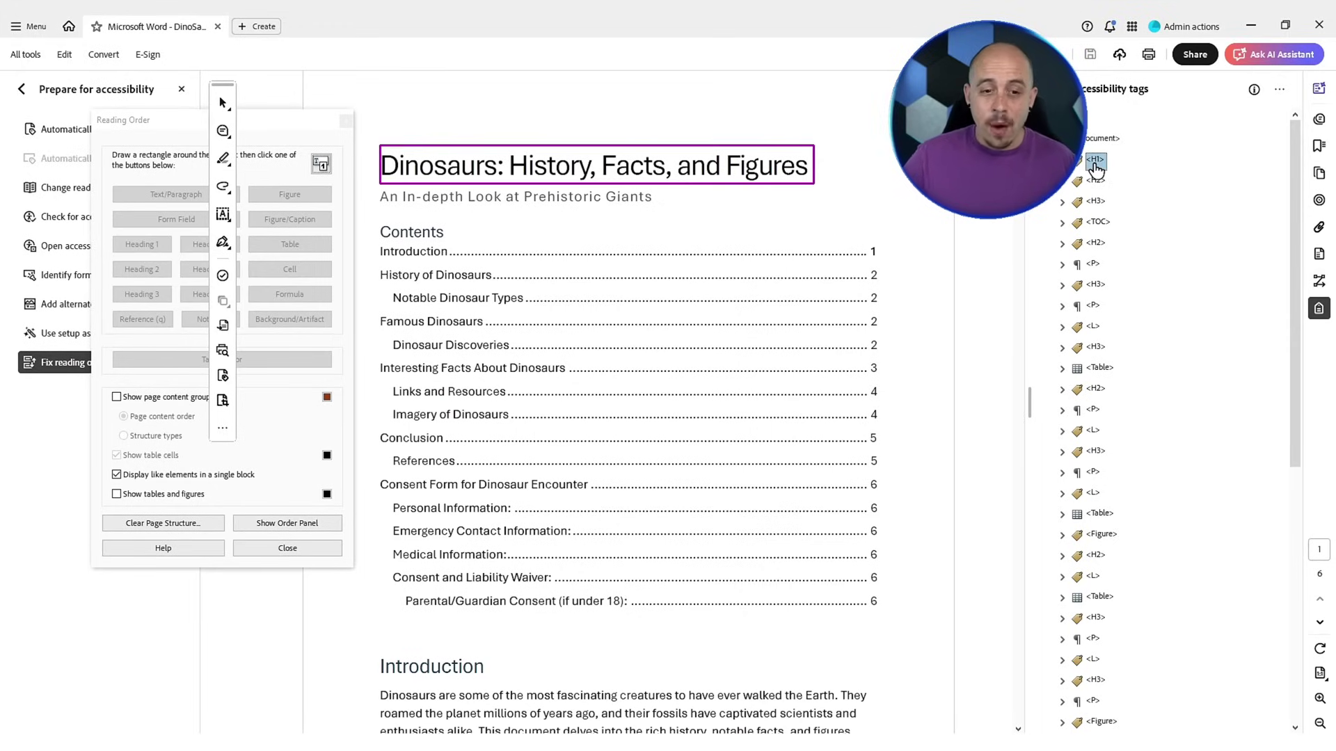
key(Down)
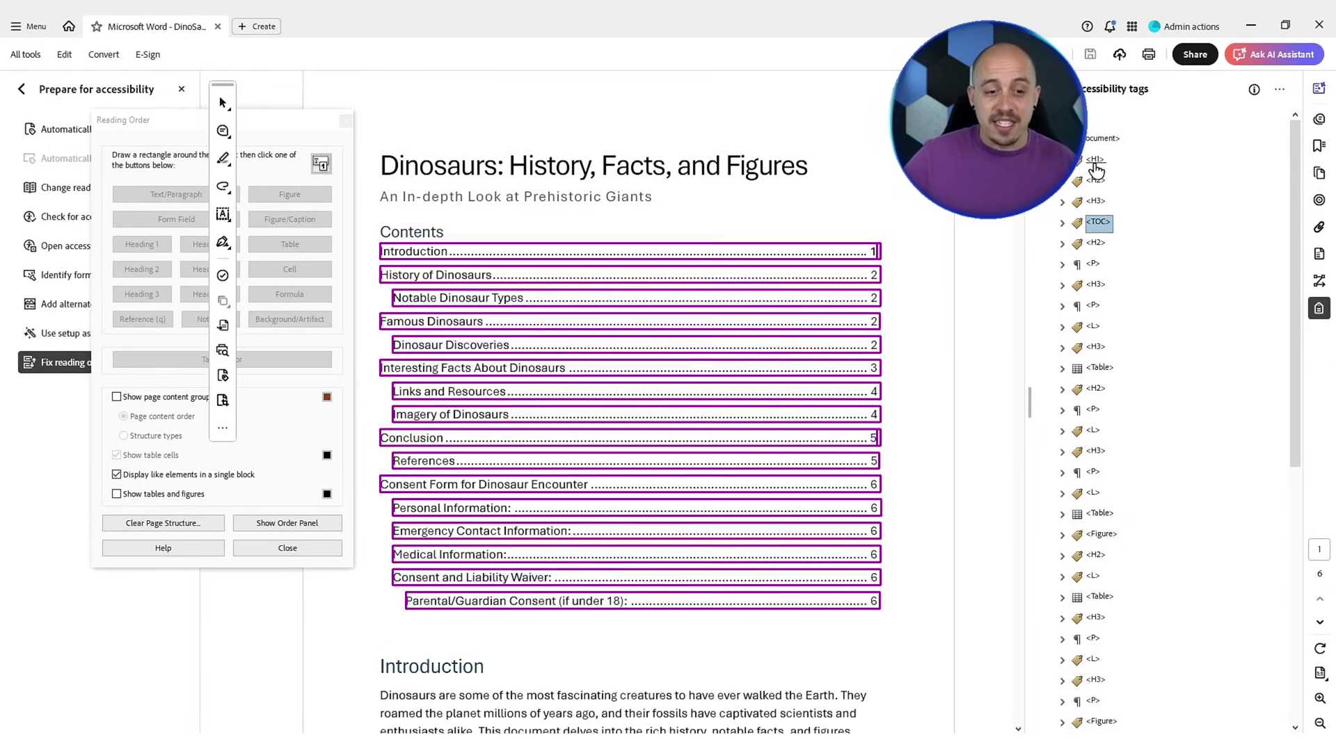
key(Up)
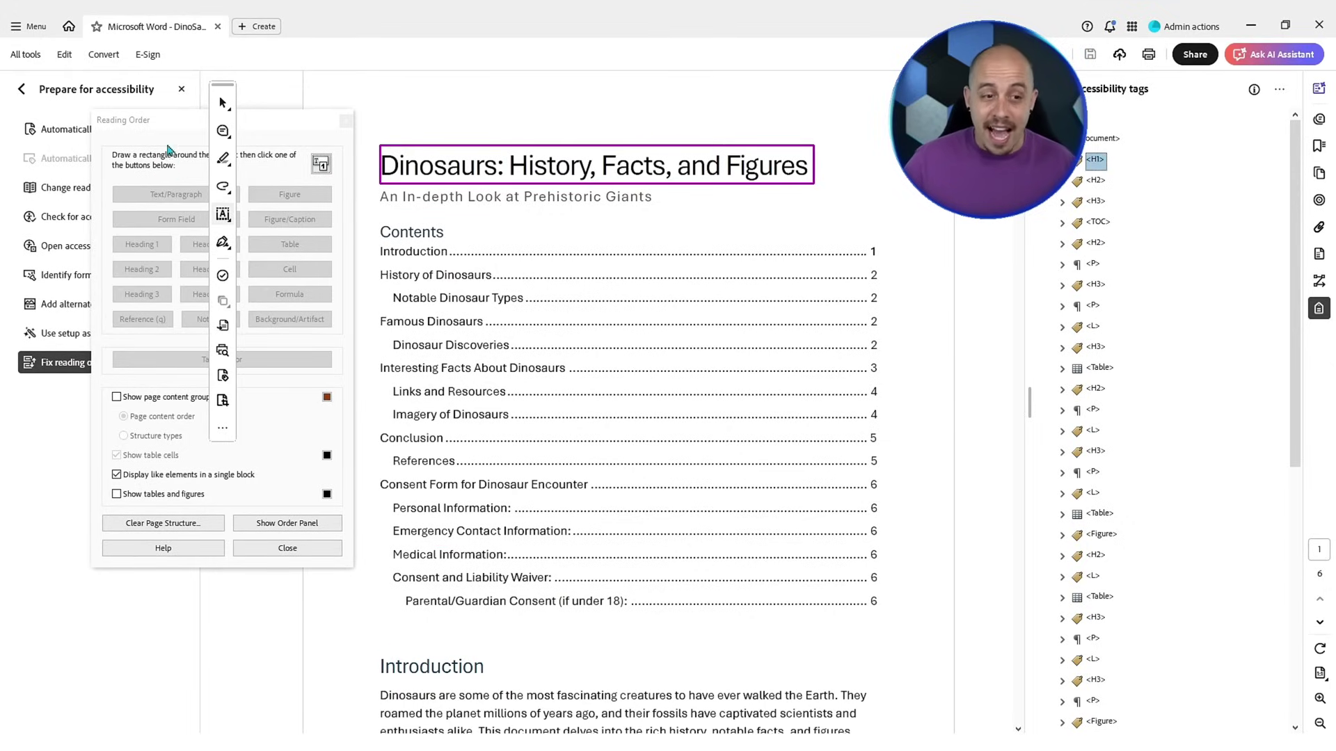
- Bring the Reading Order dialog forward and select the document title on the page
drag(139, 120, 123, 123)
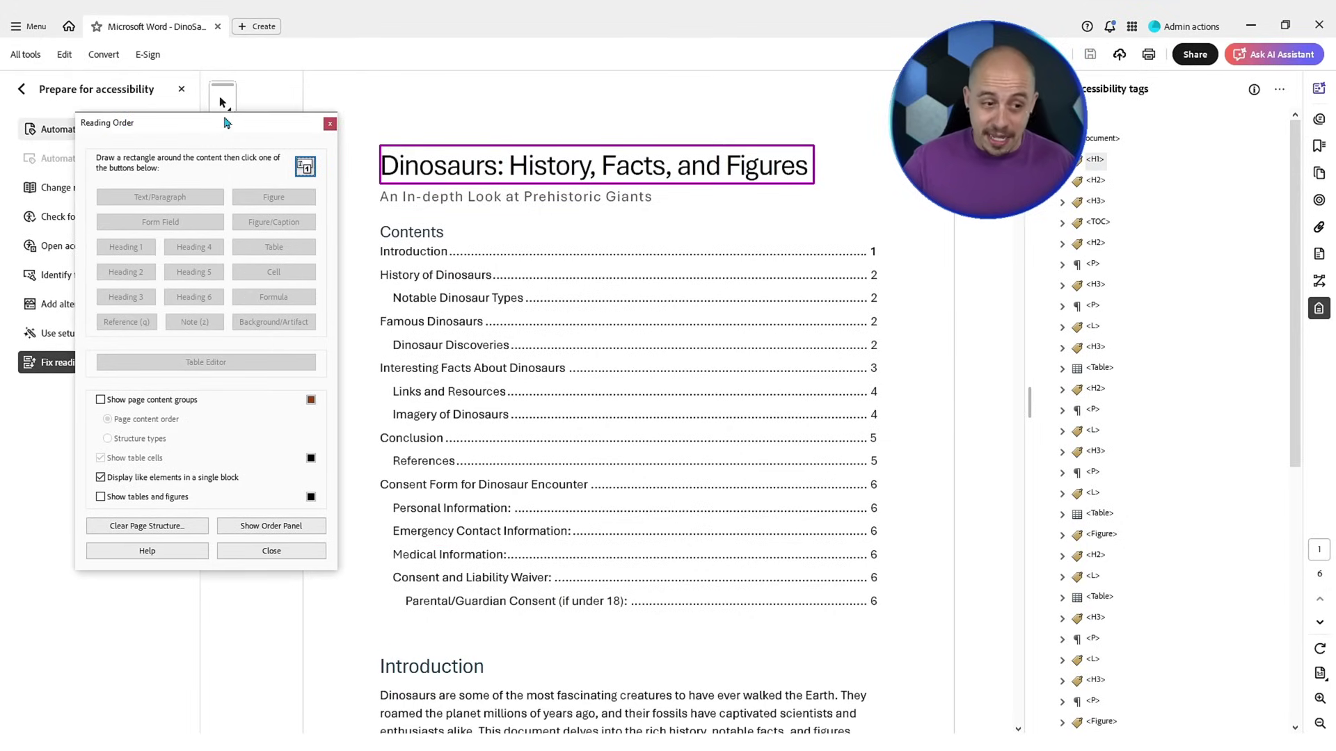
drag(352, 113, 849, 194)
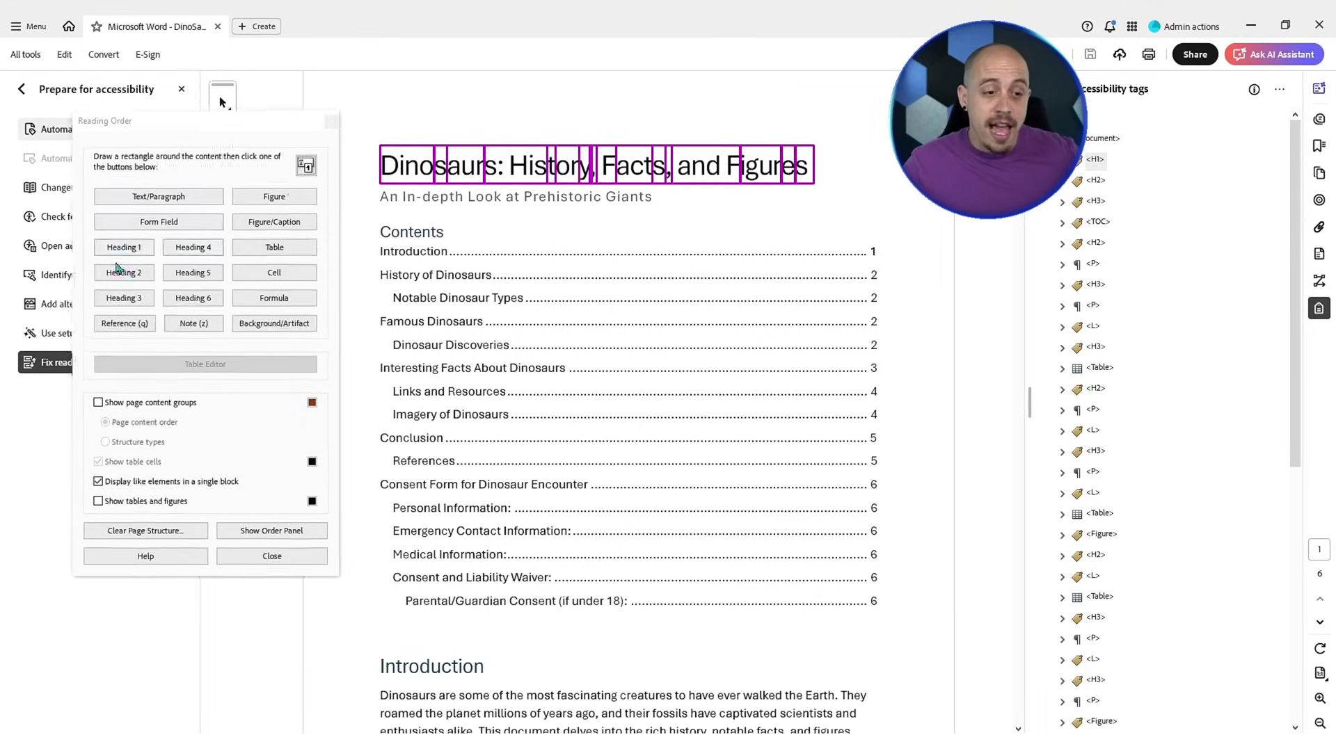
click(82, 286)
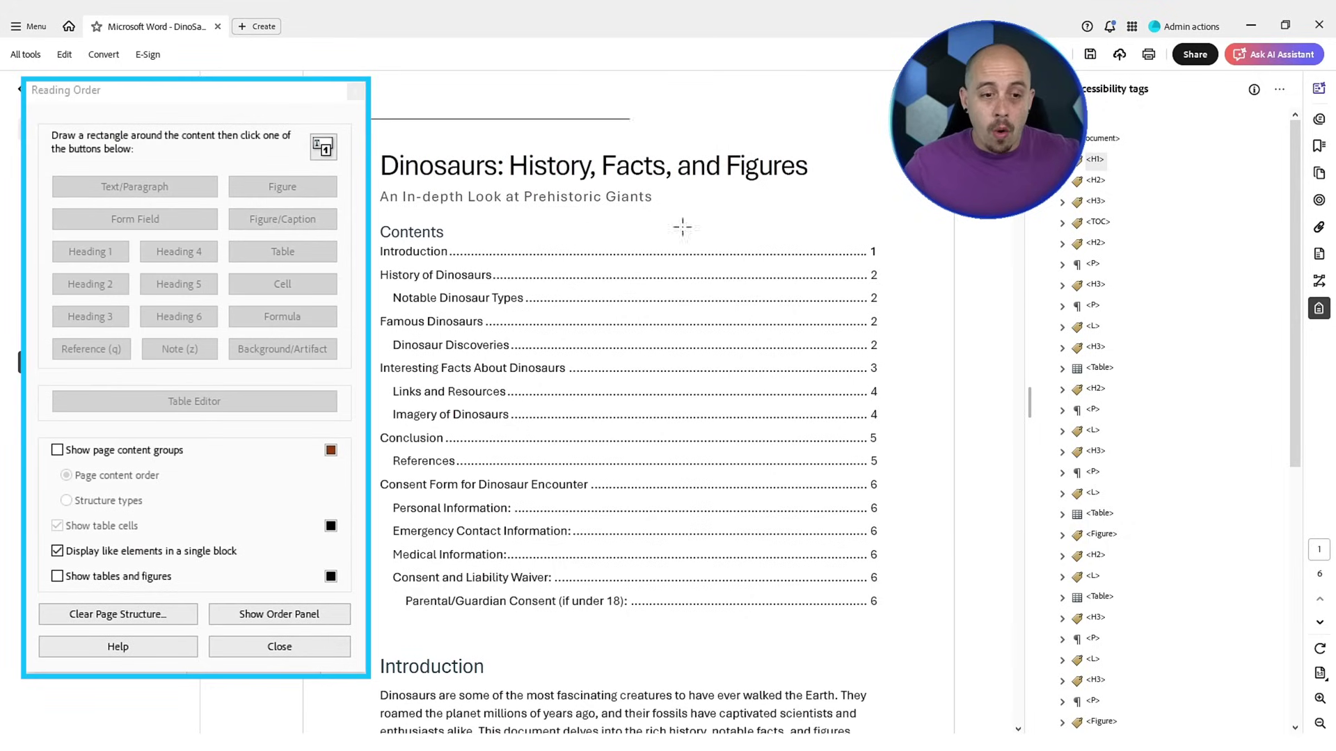
- Retag the document title as a Text/Paragraph and confirm it shows as P
drag(683, 227, 863, 195)
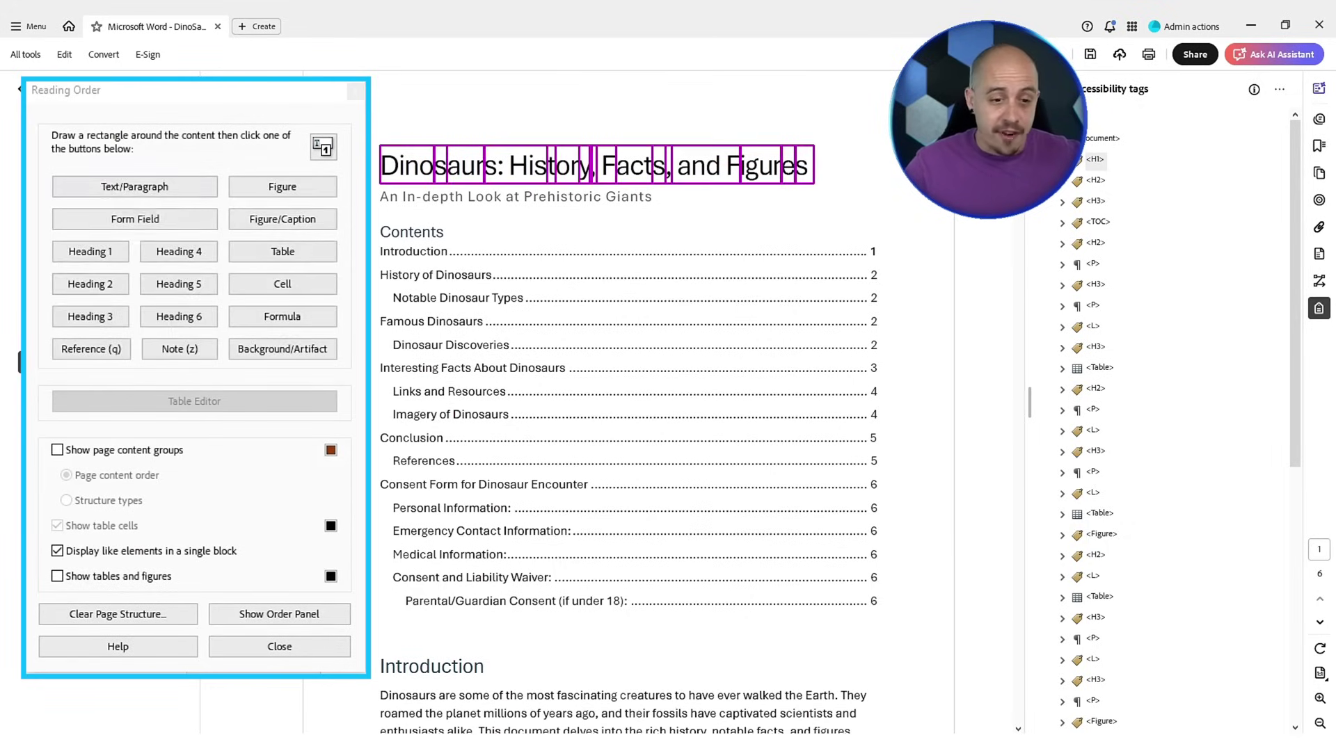
click(111, 185)
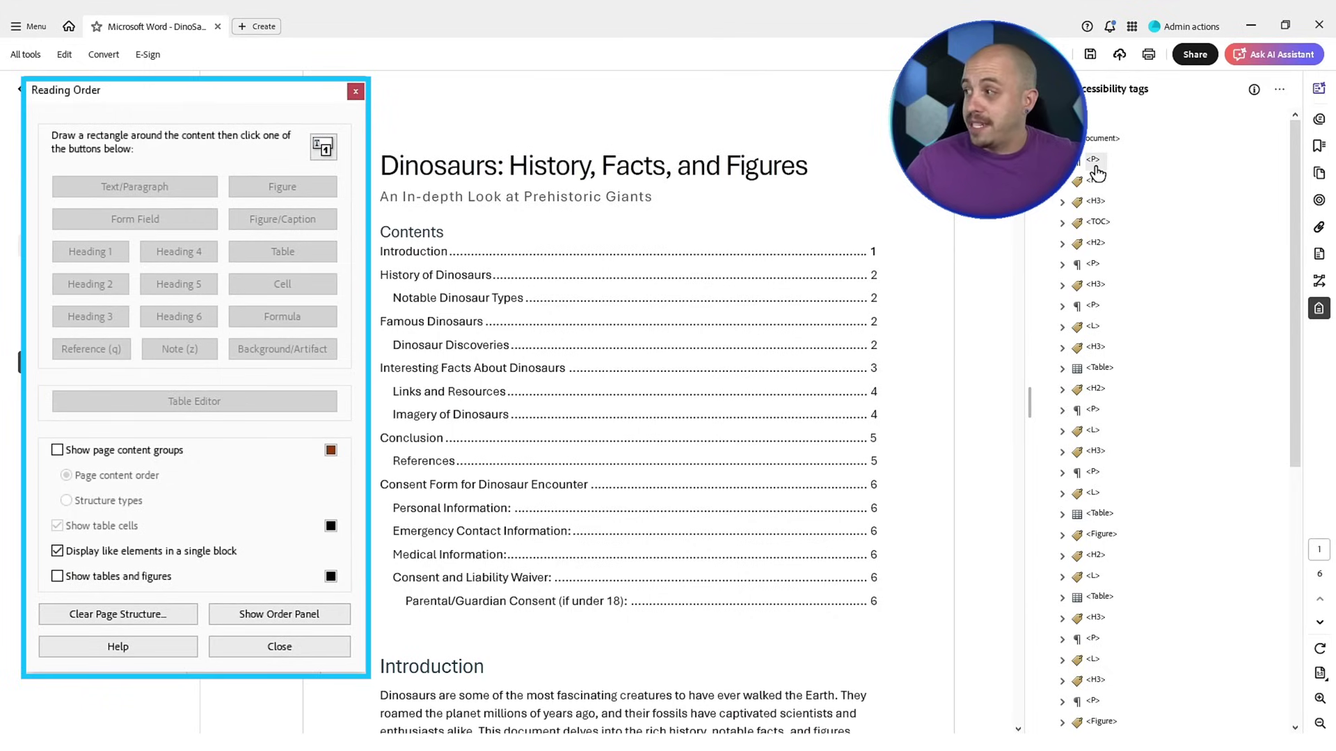
click(1190, 199)
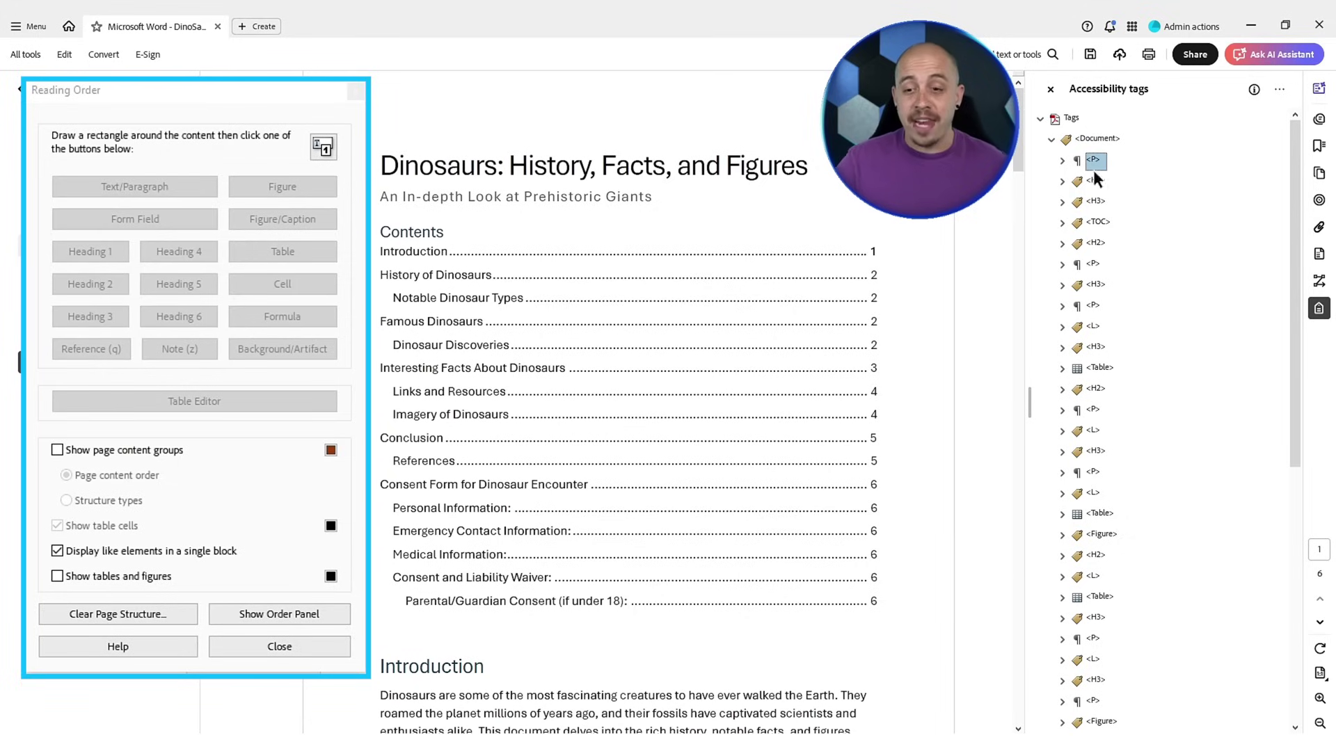
- Retag the title back to Heading 1, verify its H1 tag, and close Reading Order
click(602, 221)
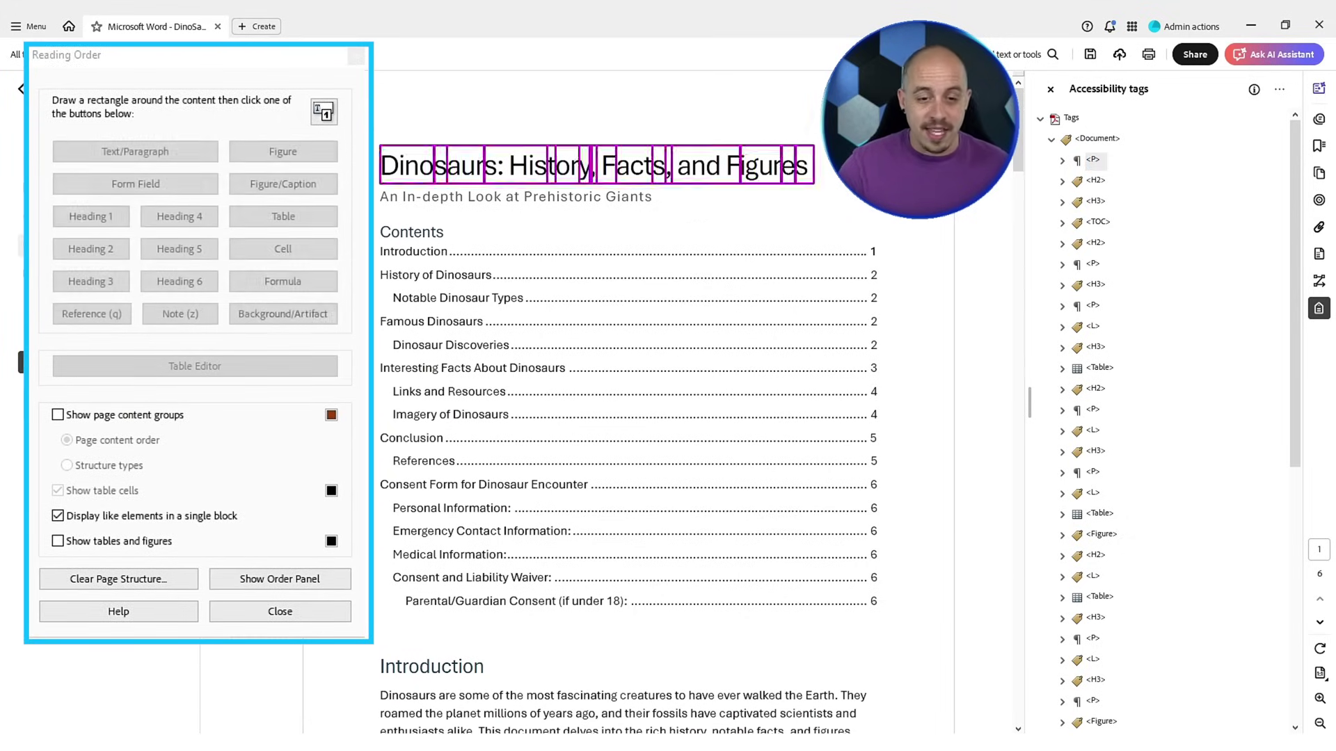
click(90, 217)
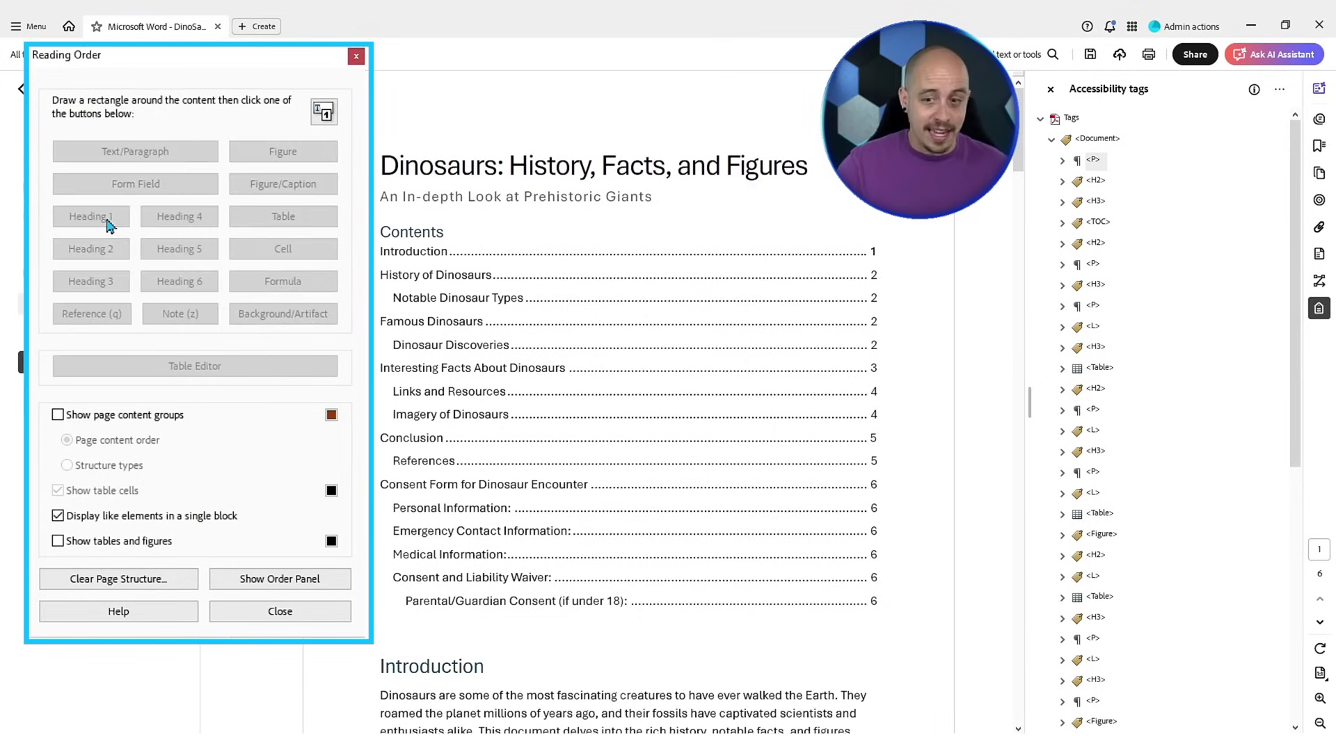
click(1097, 182)
click(1095, 160)
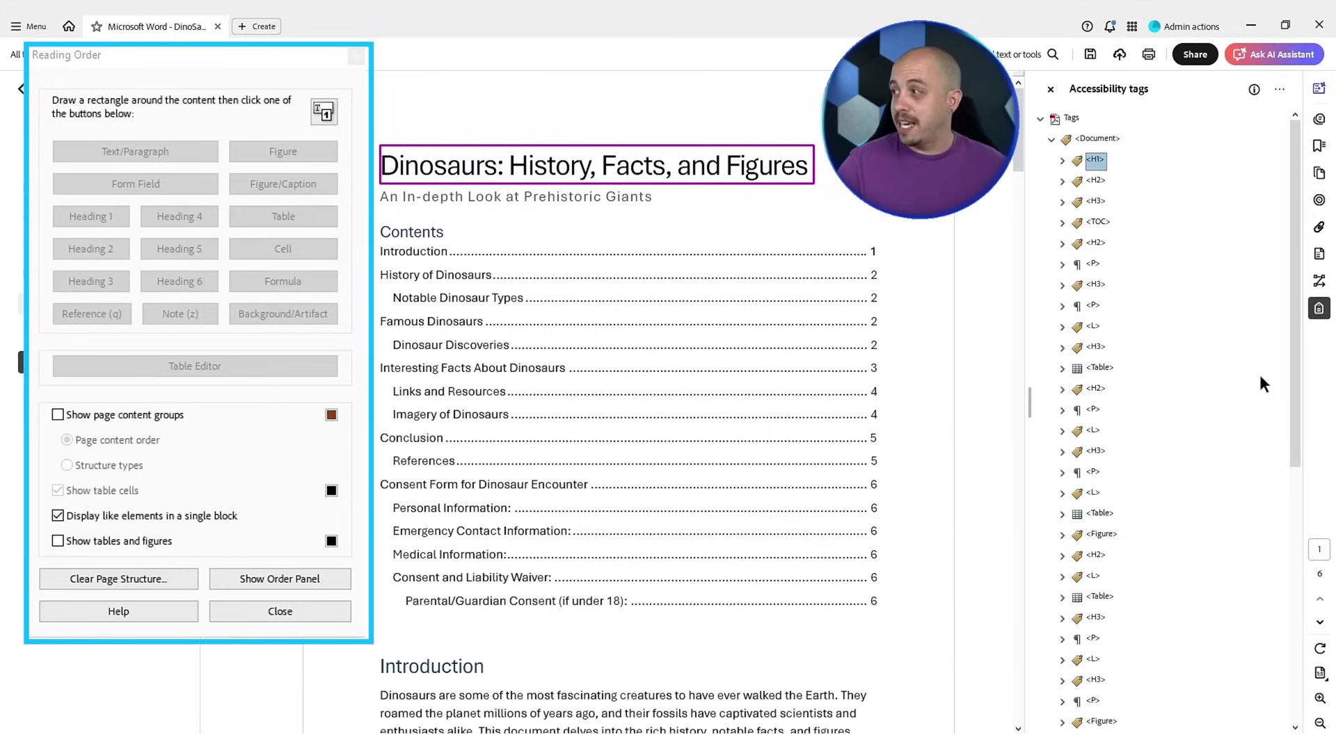
click(282, 614)
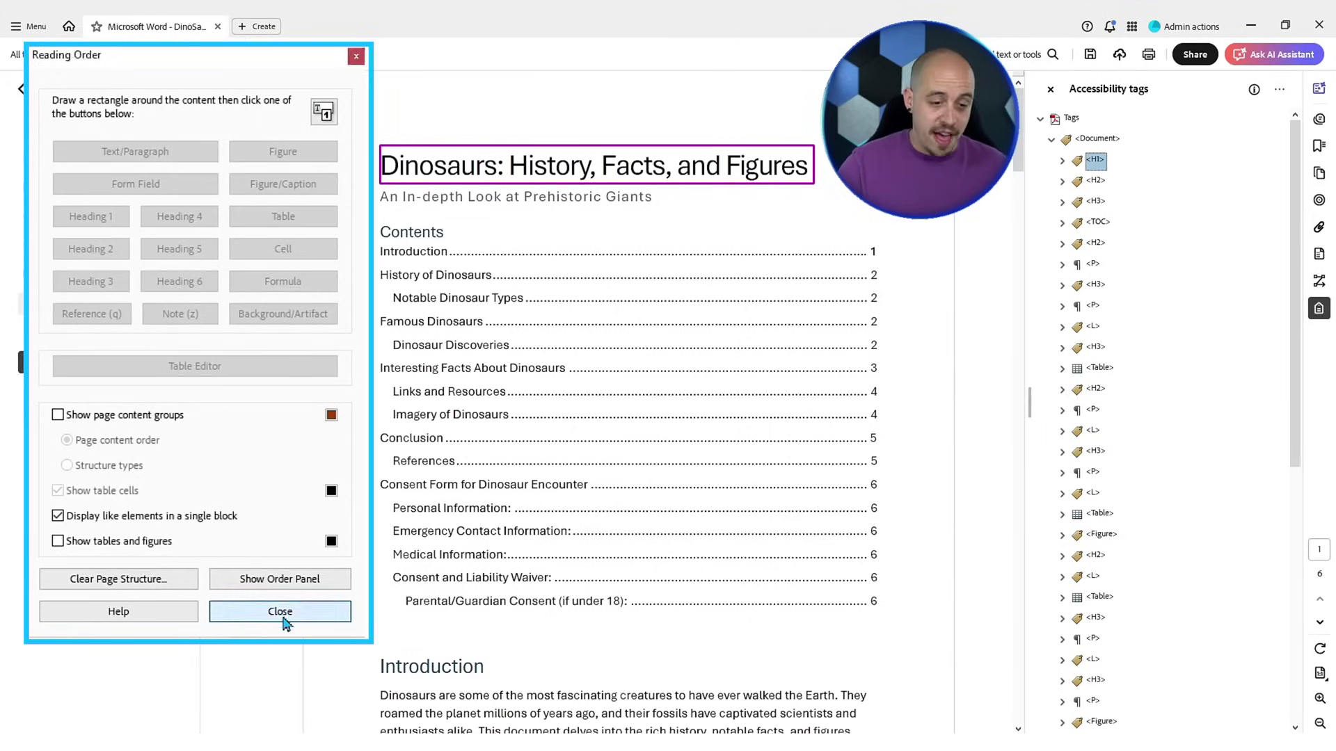
click(280, 612)
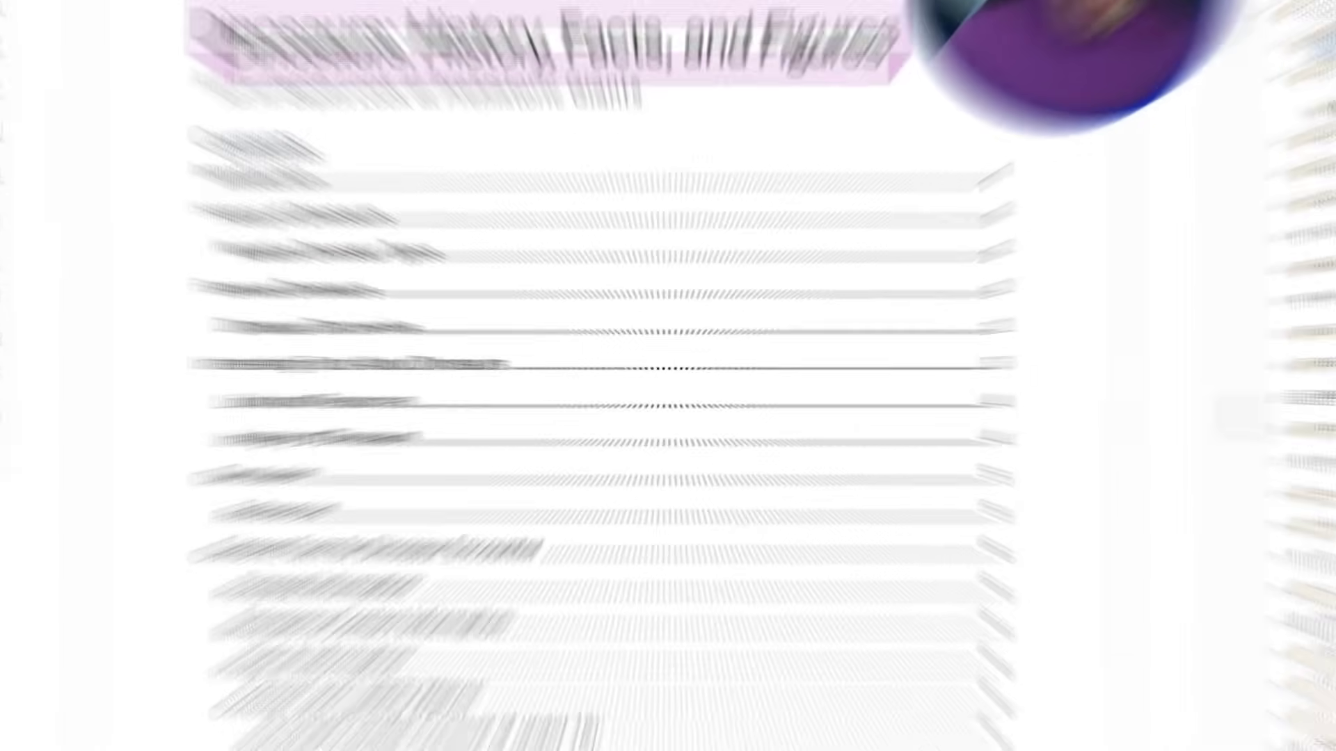
- Scroll the tag tree to see the H2 tag holding 'An In-depth Look at Prehistoric Giants'
scroll(674, 268, down, 5)
scroll(666, 328, up, 5)
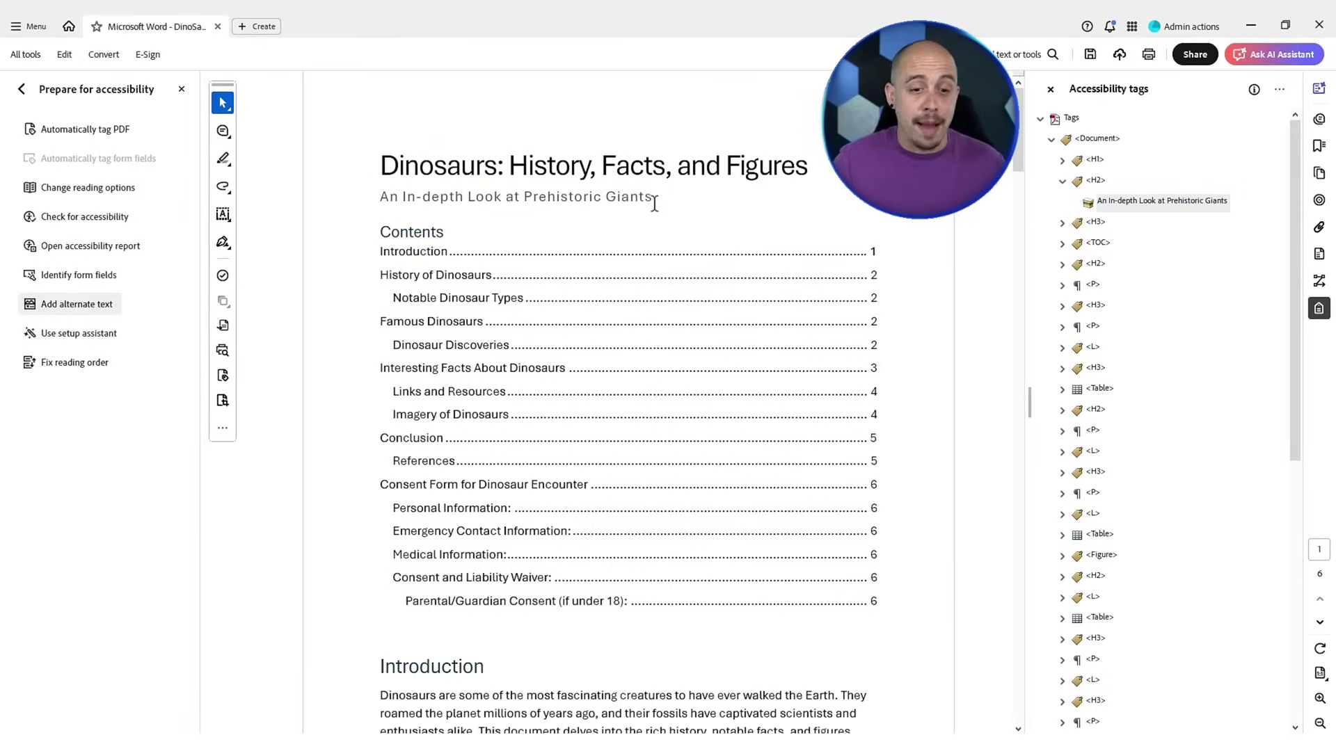
- Drag the subtitle into the H1 tag alongside the title, then collapse H1
click(1099, 243)
click(1094, 328)
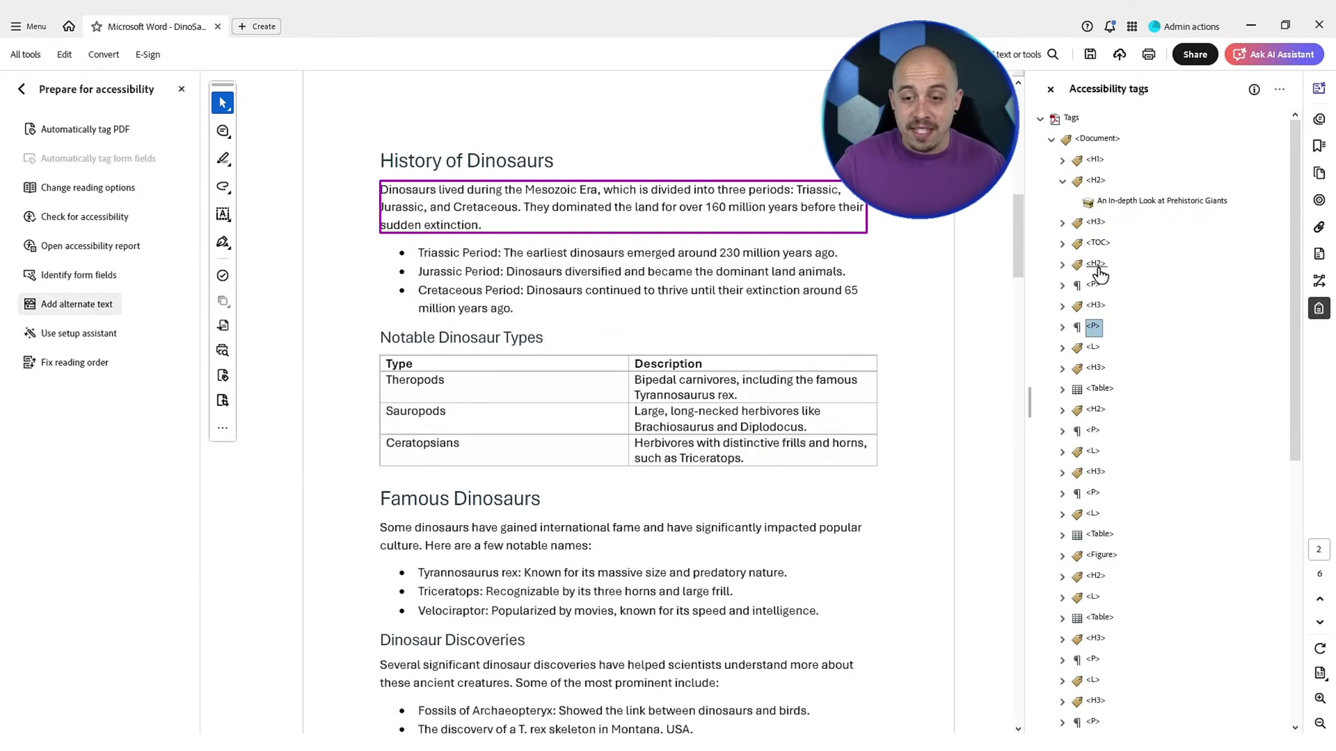
drag(1111, 206, 1162, 150)
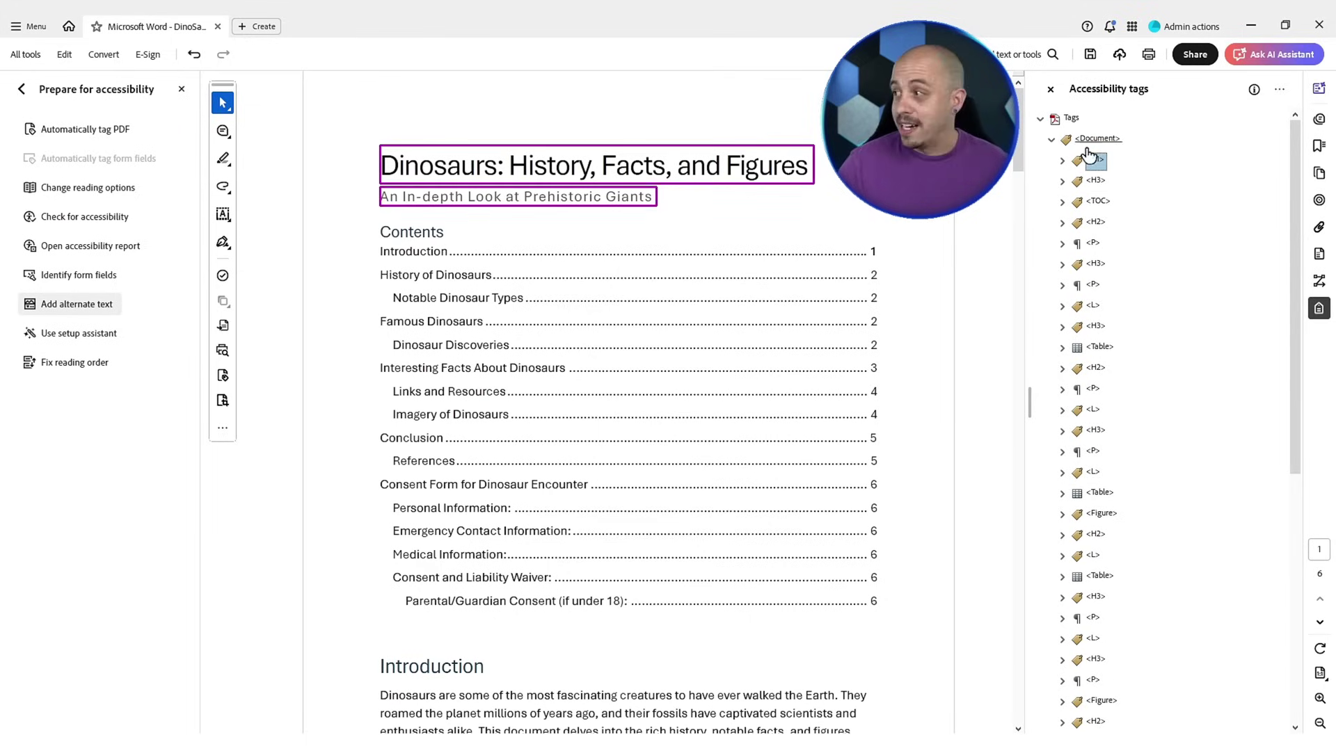
click(564, 199)
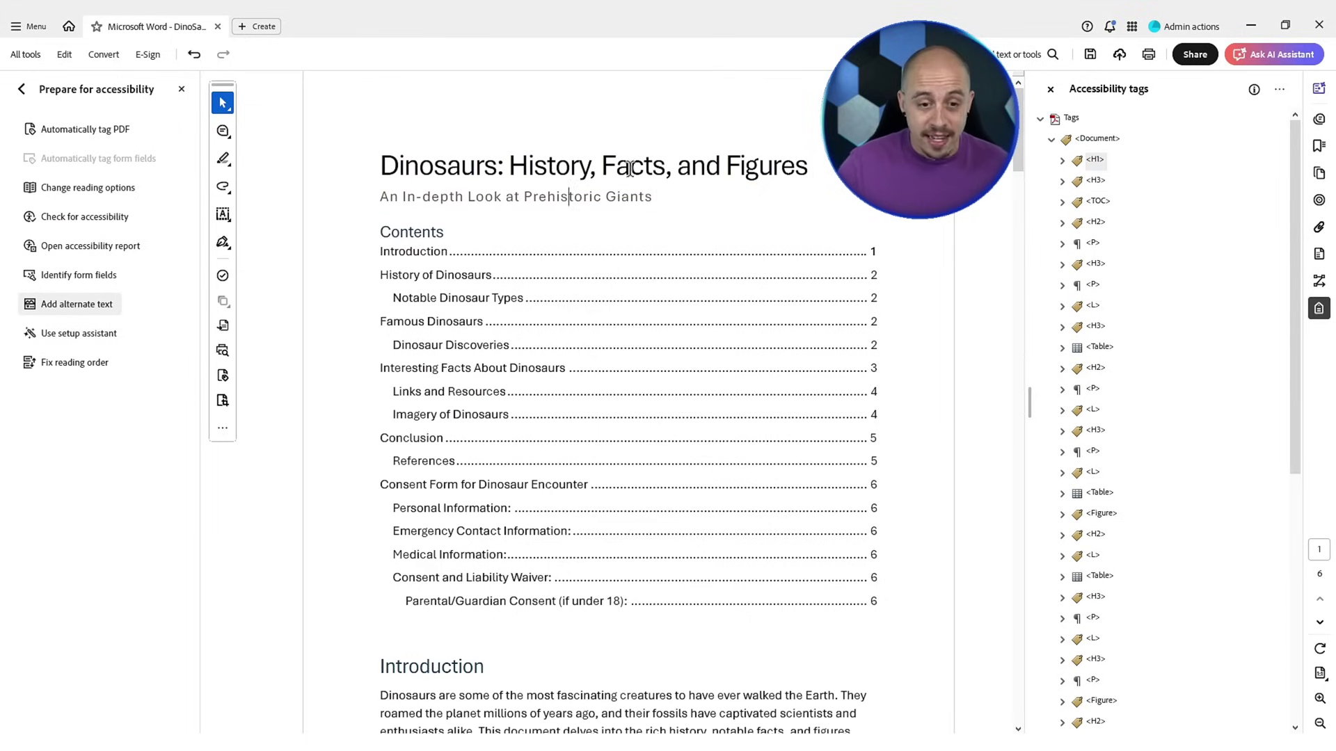
- Add a new empty H2 tag after the H1 tag using New Tag
right_click(1096, 162)
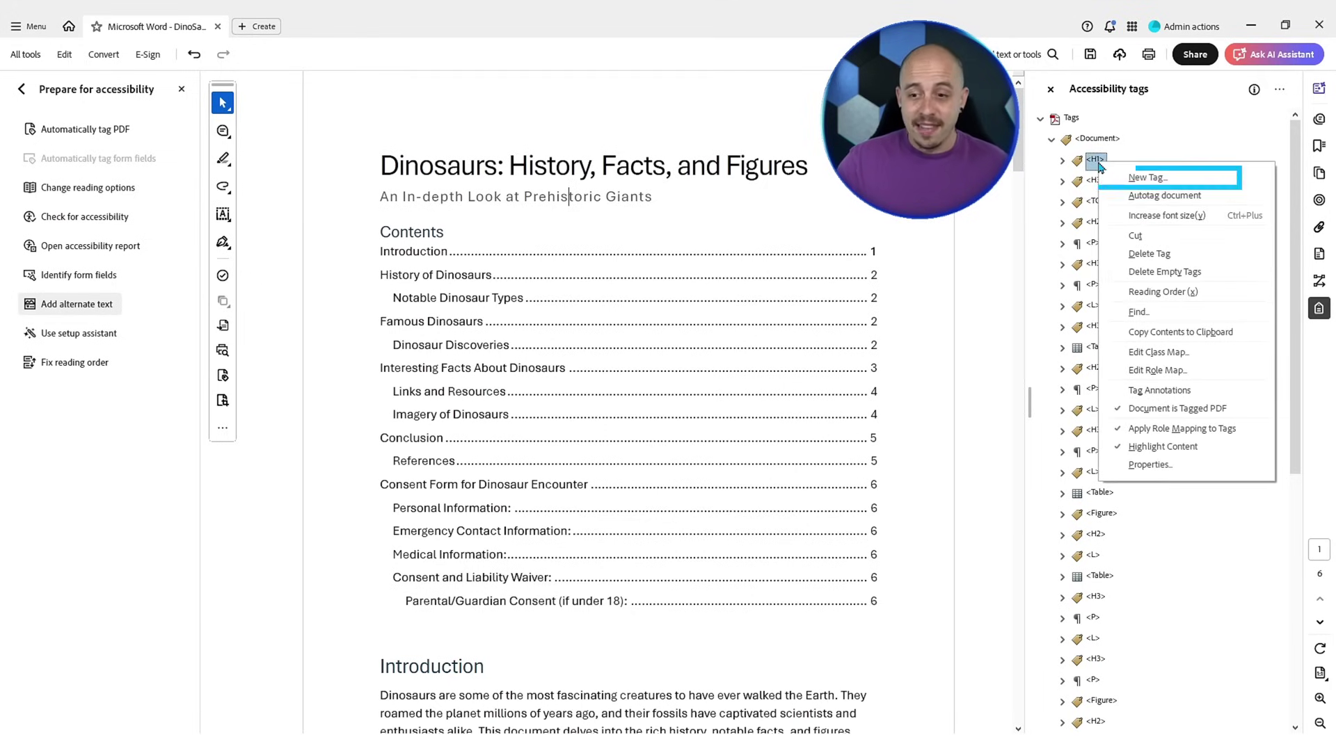
click(1168, 183)
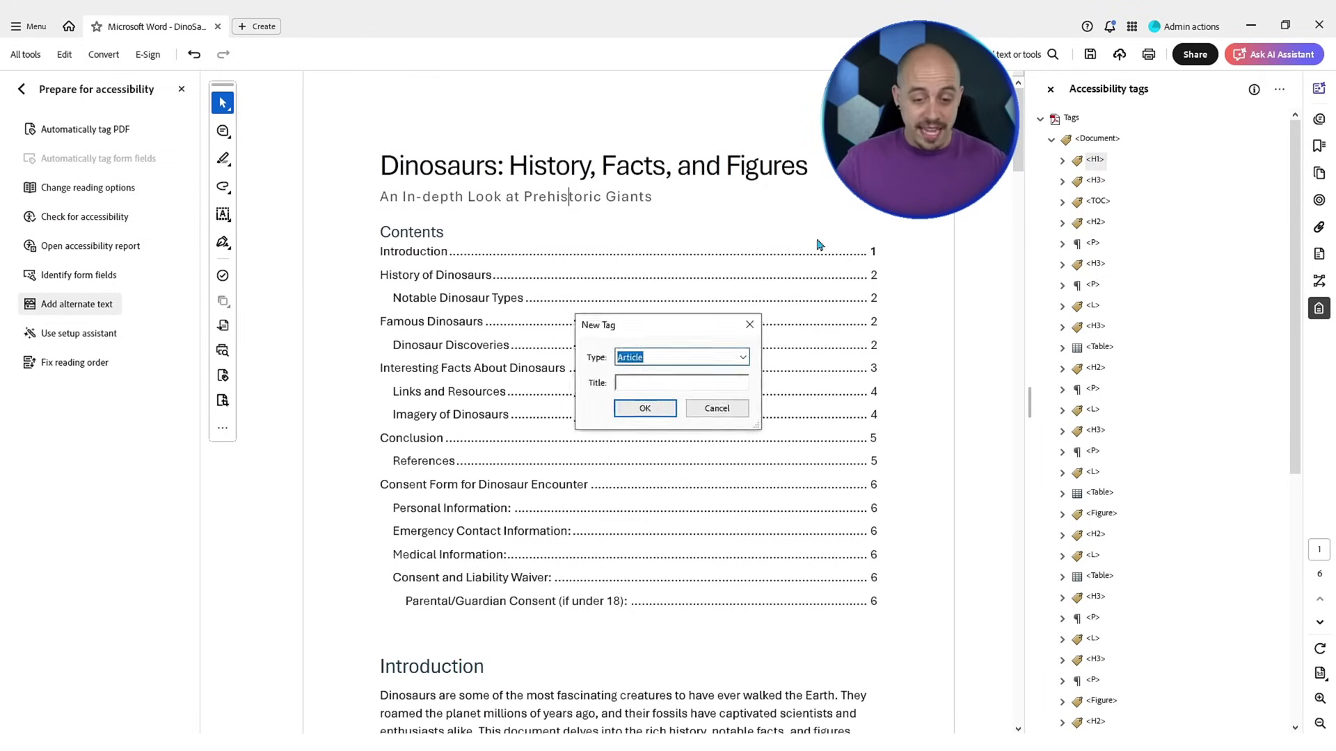
text(H)
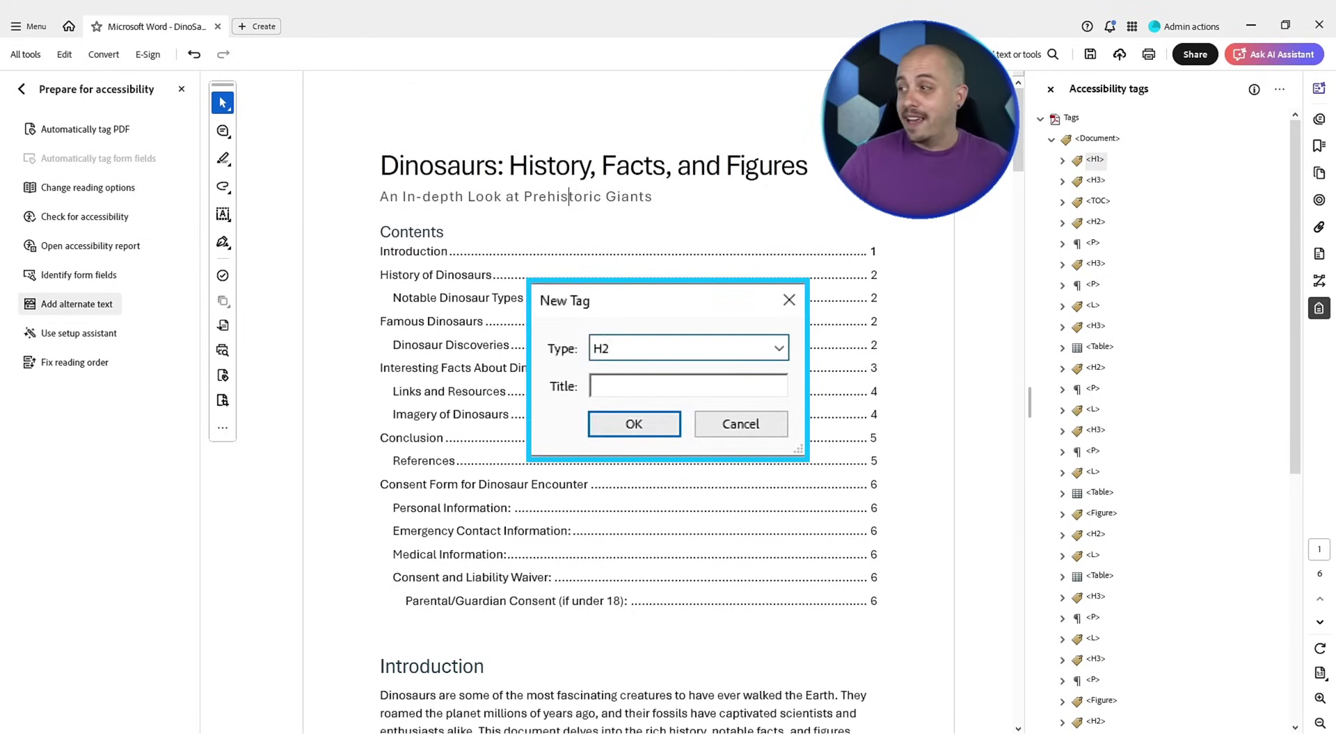
text(2)
key(Return)
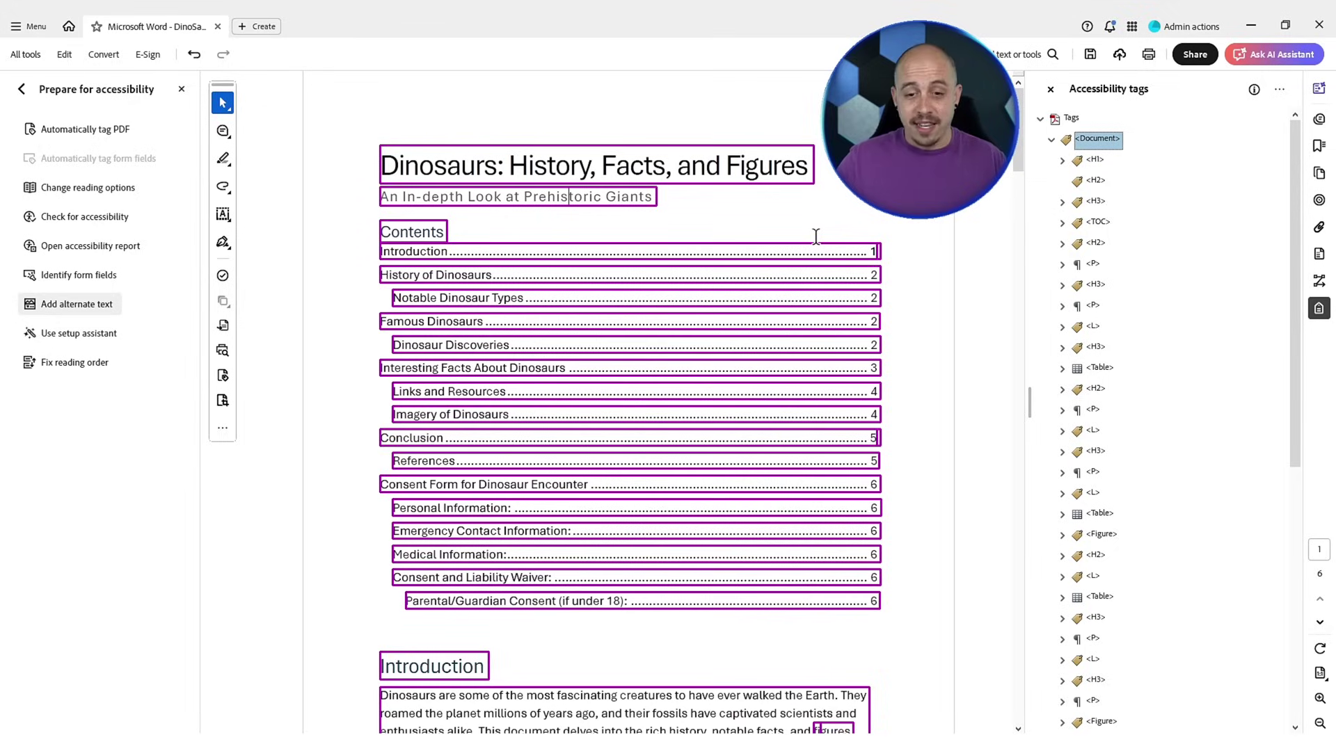
click(1095, 180)
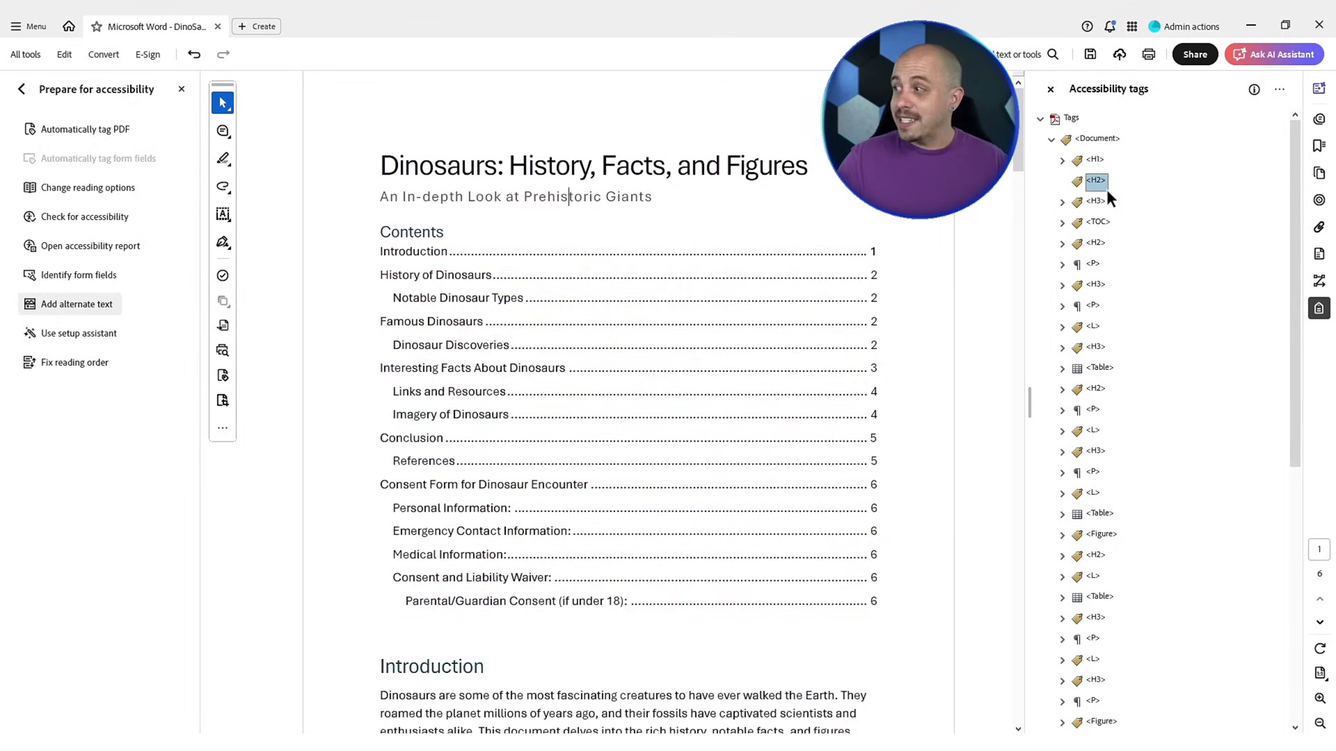
- Select the whole subtitle and tag it with Create Tag from Selection
triple_click(451, 211)
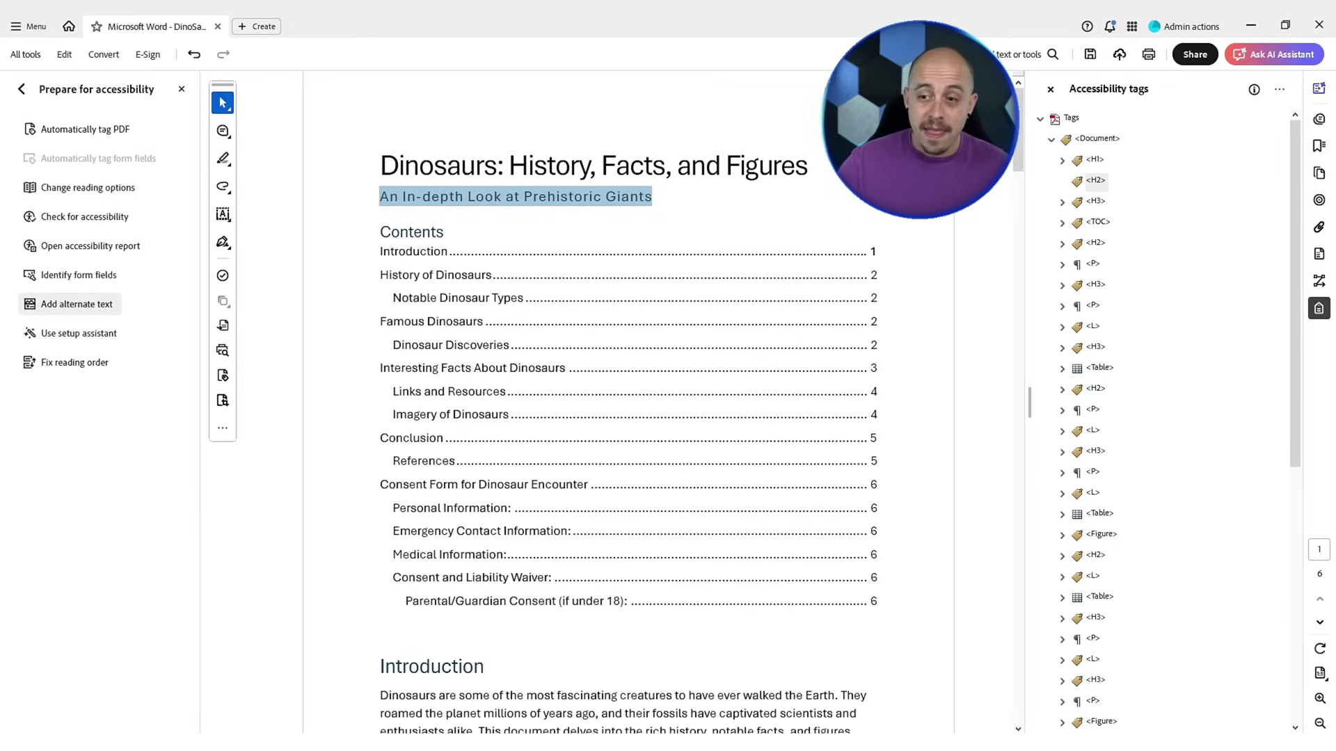
click(1280, 89)
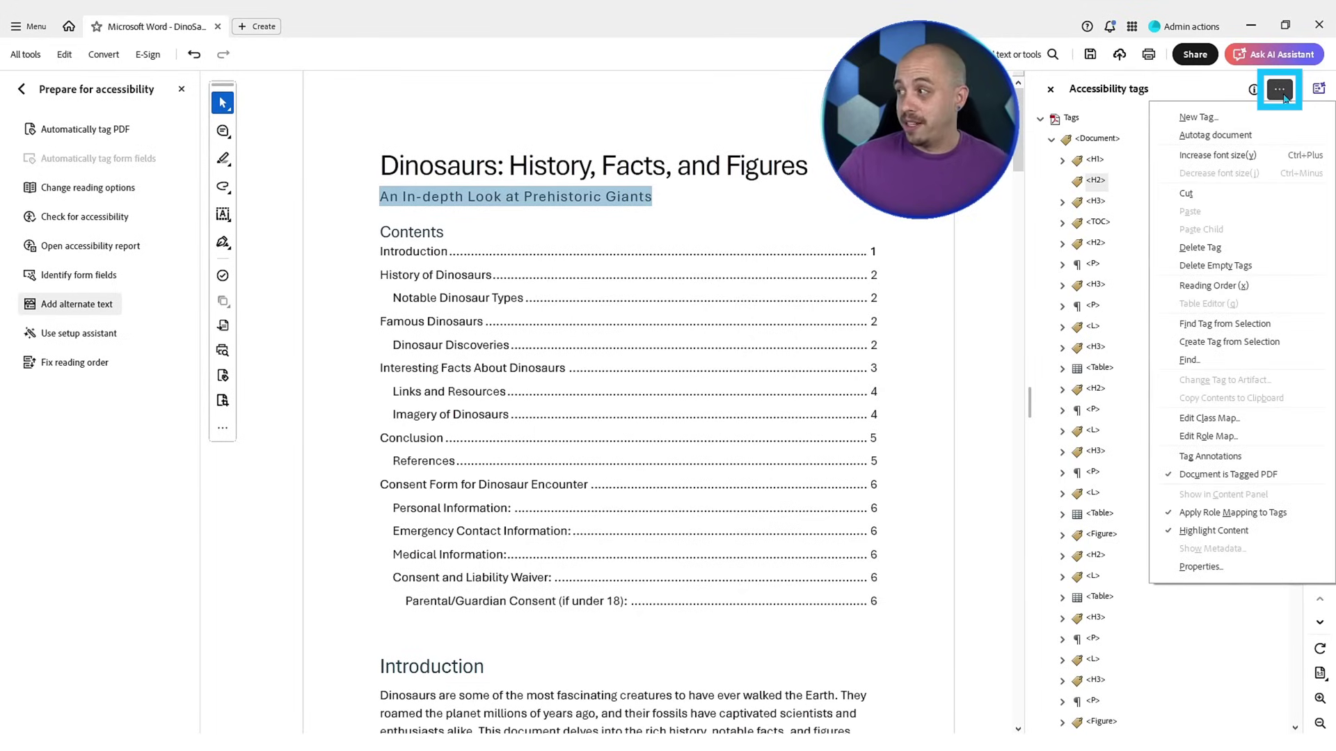
click(1267, 350)
- Check the H1 and H2 heading tags, then start the Make Accessible guided action
click(1095, 160)
key(Down)
key(Left)
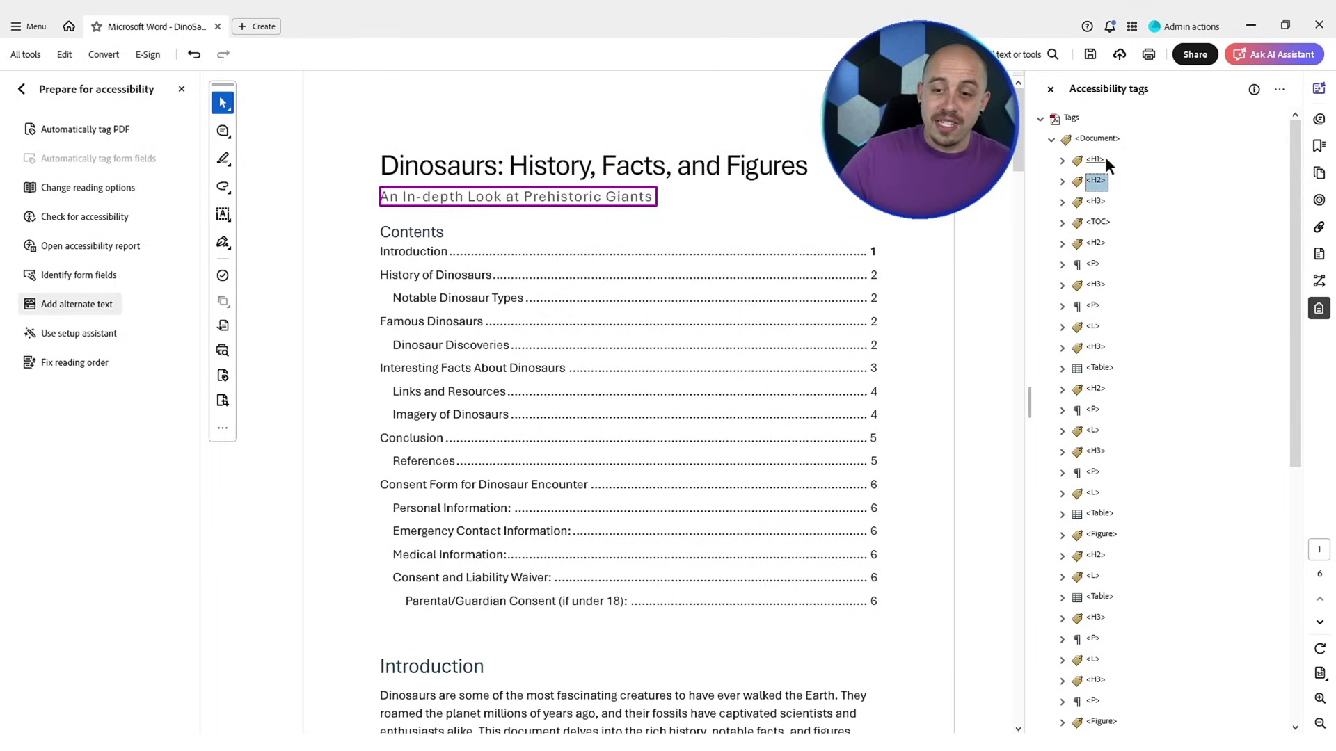
key(Up)
key(Down)
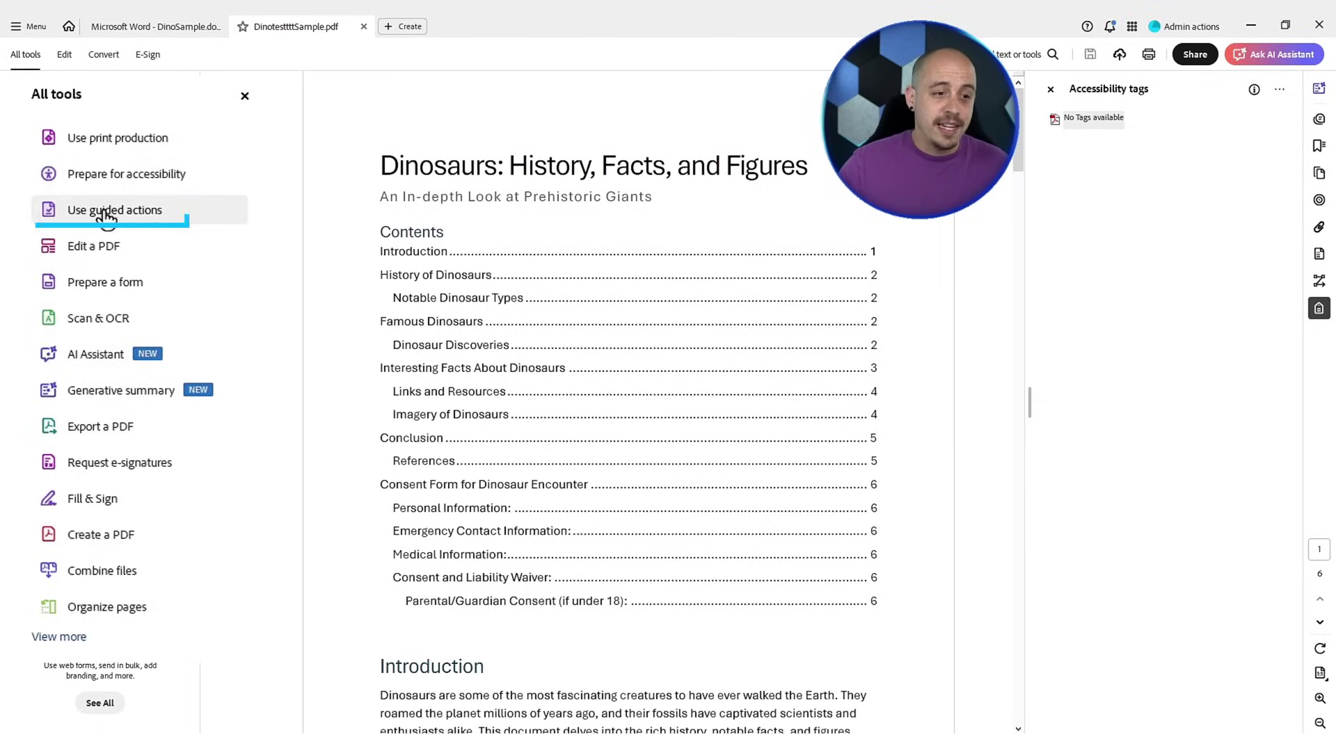
click(144, 219)
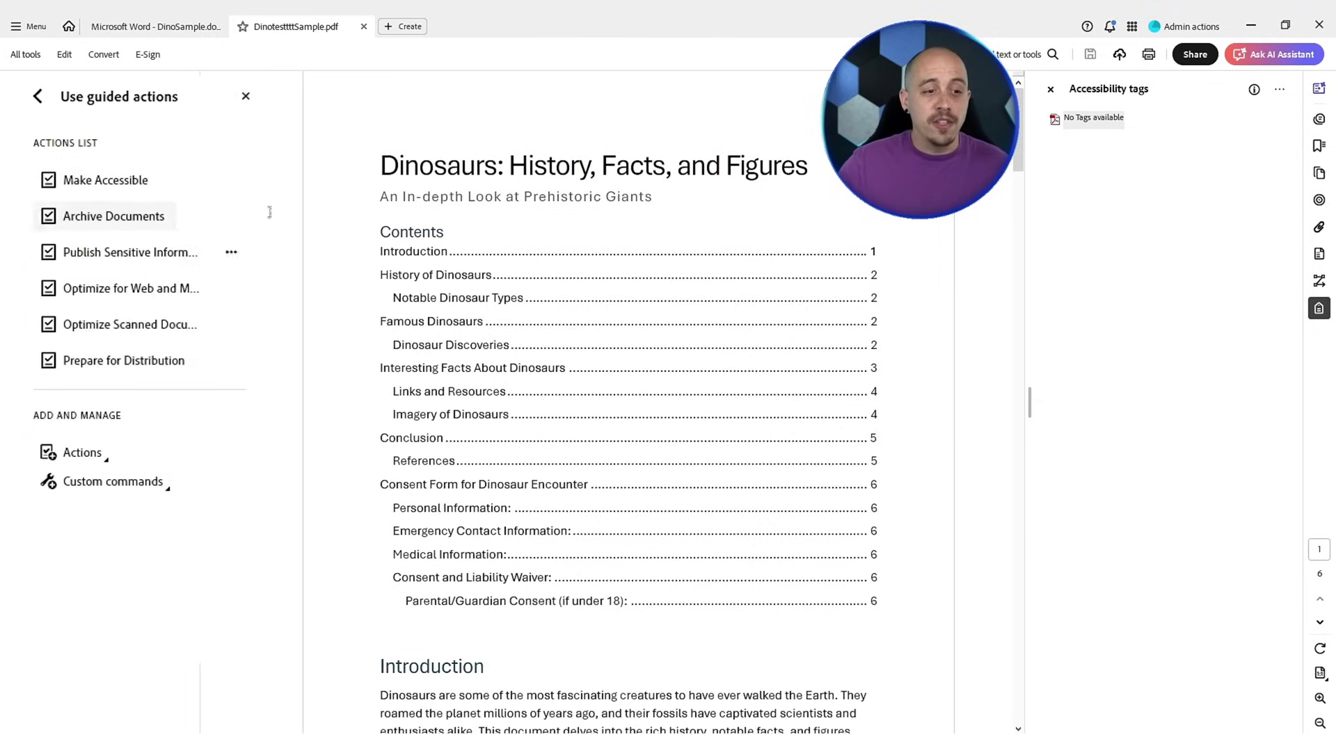
click(76, 186)
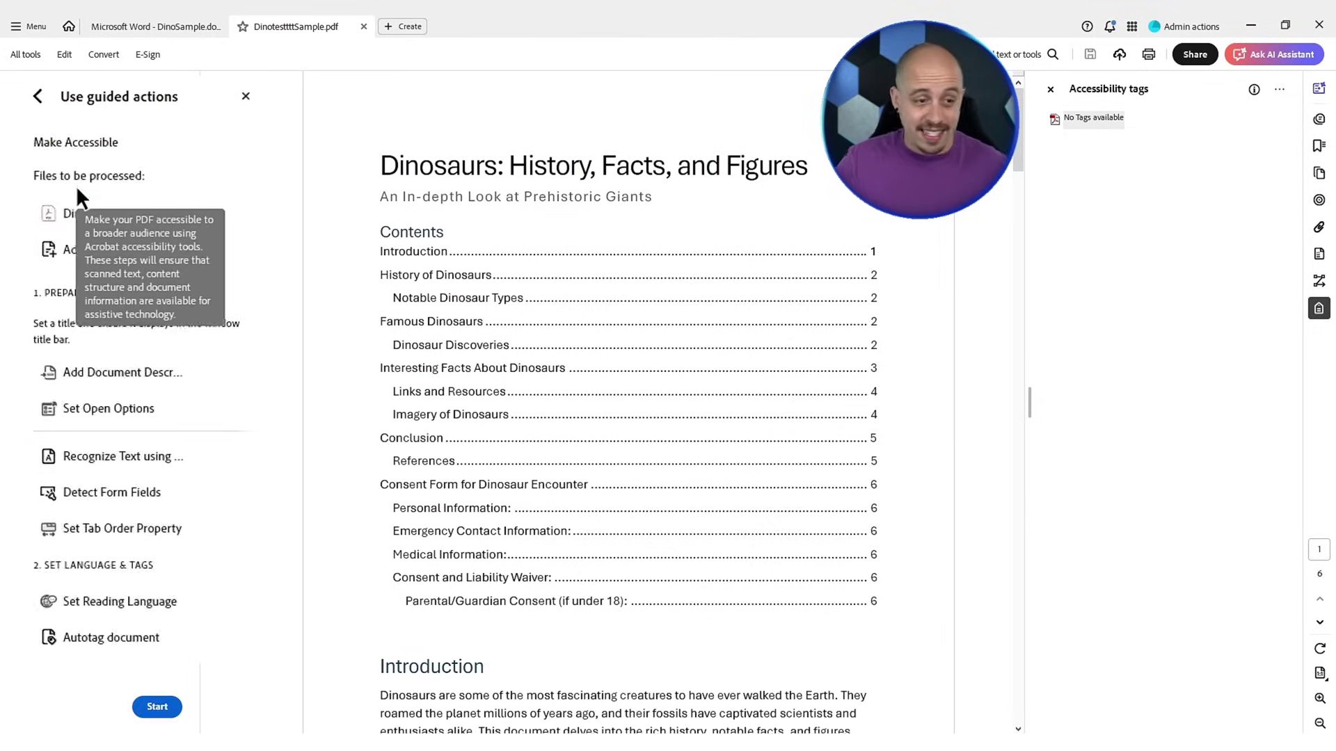
- Run every Make Accessible step, accepting description, text recognition, language and alt text, then check
click(149, 709)
click(694, 501)
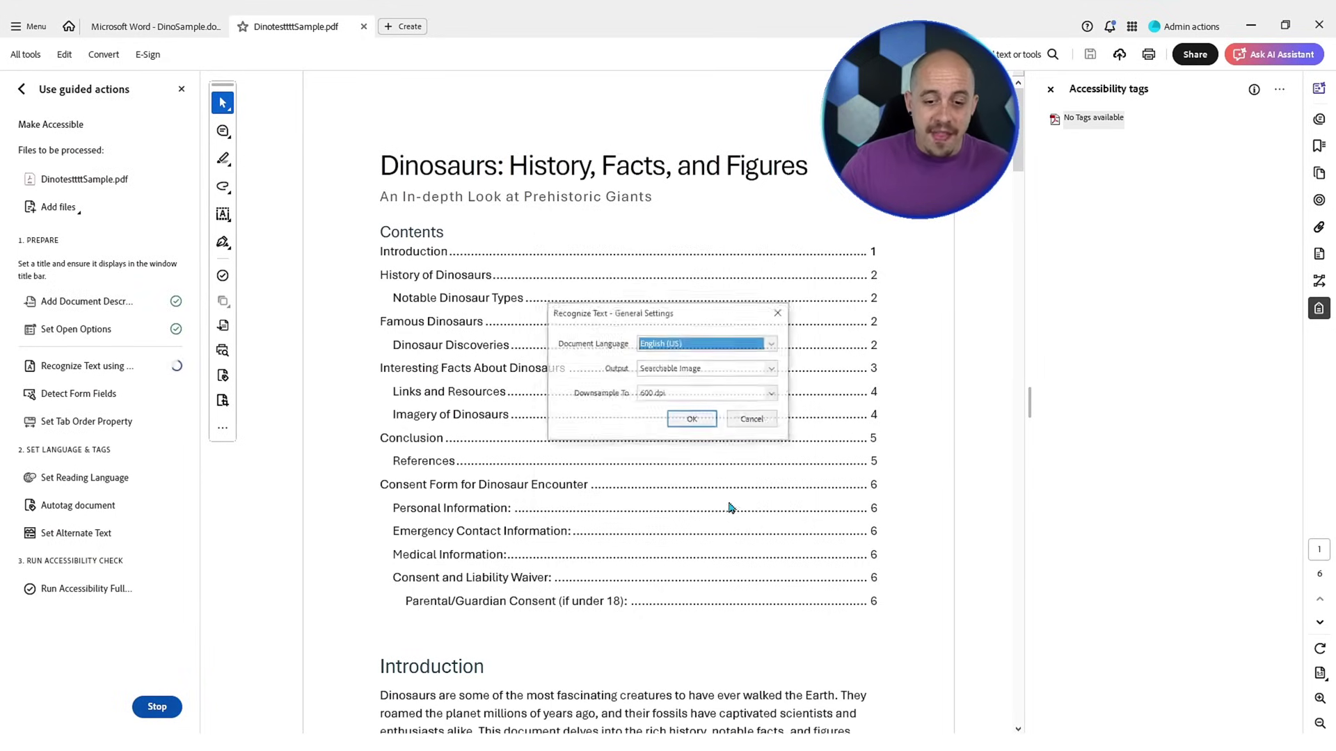
click(692, 420)
click(732, 410)
key(Return)
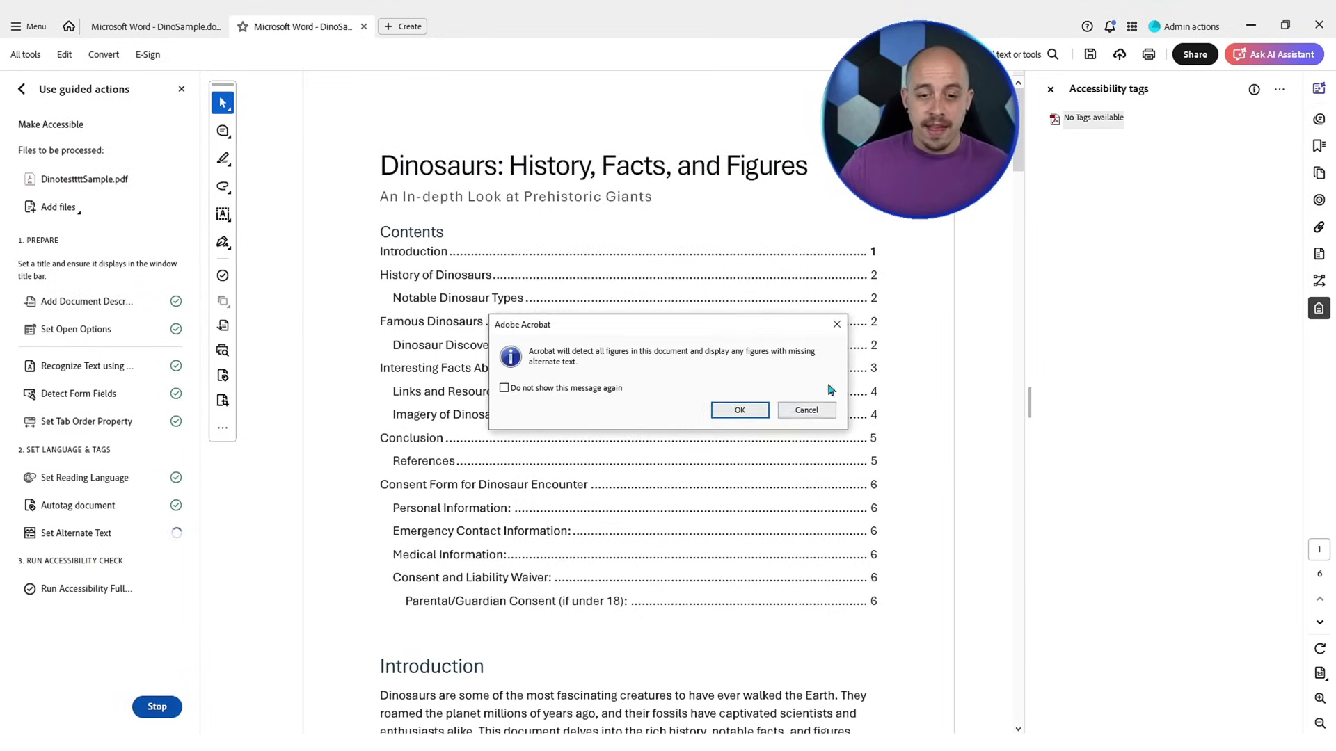
click(726, 416)
click(718, 426)
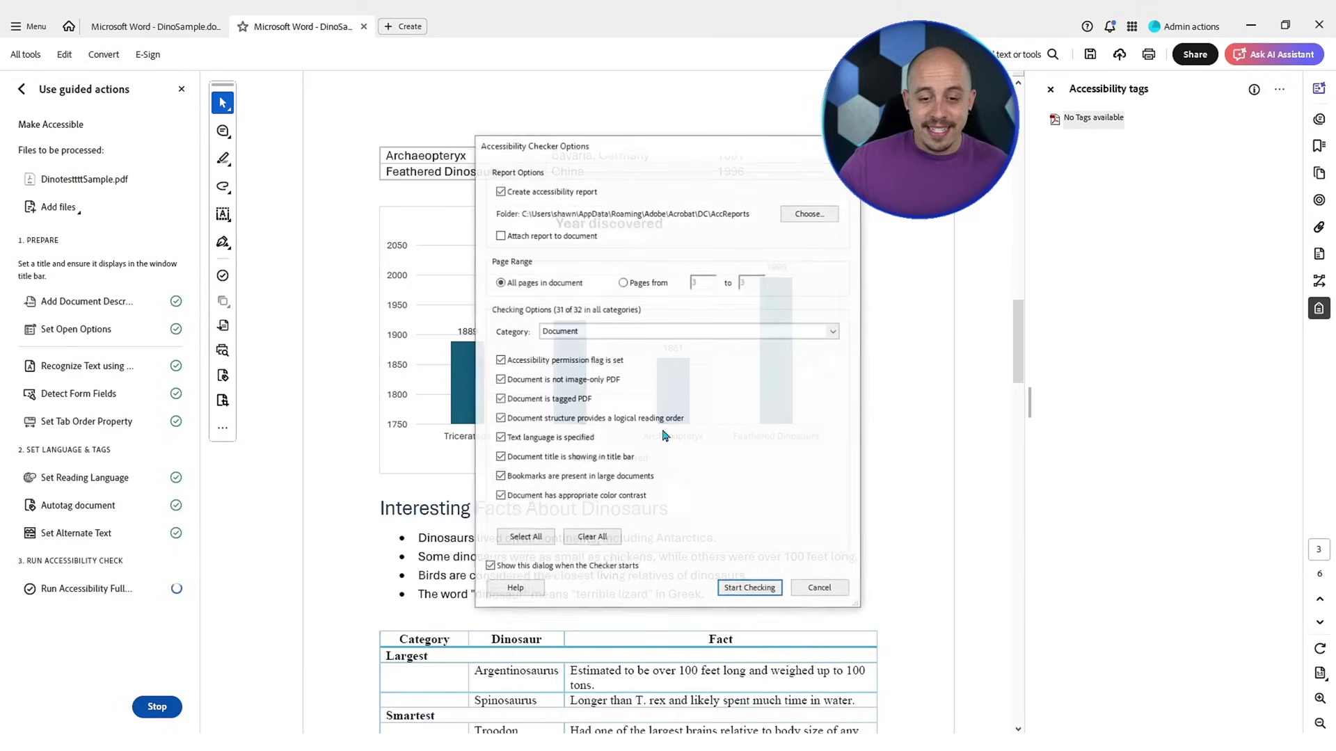
click(750, 589)
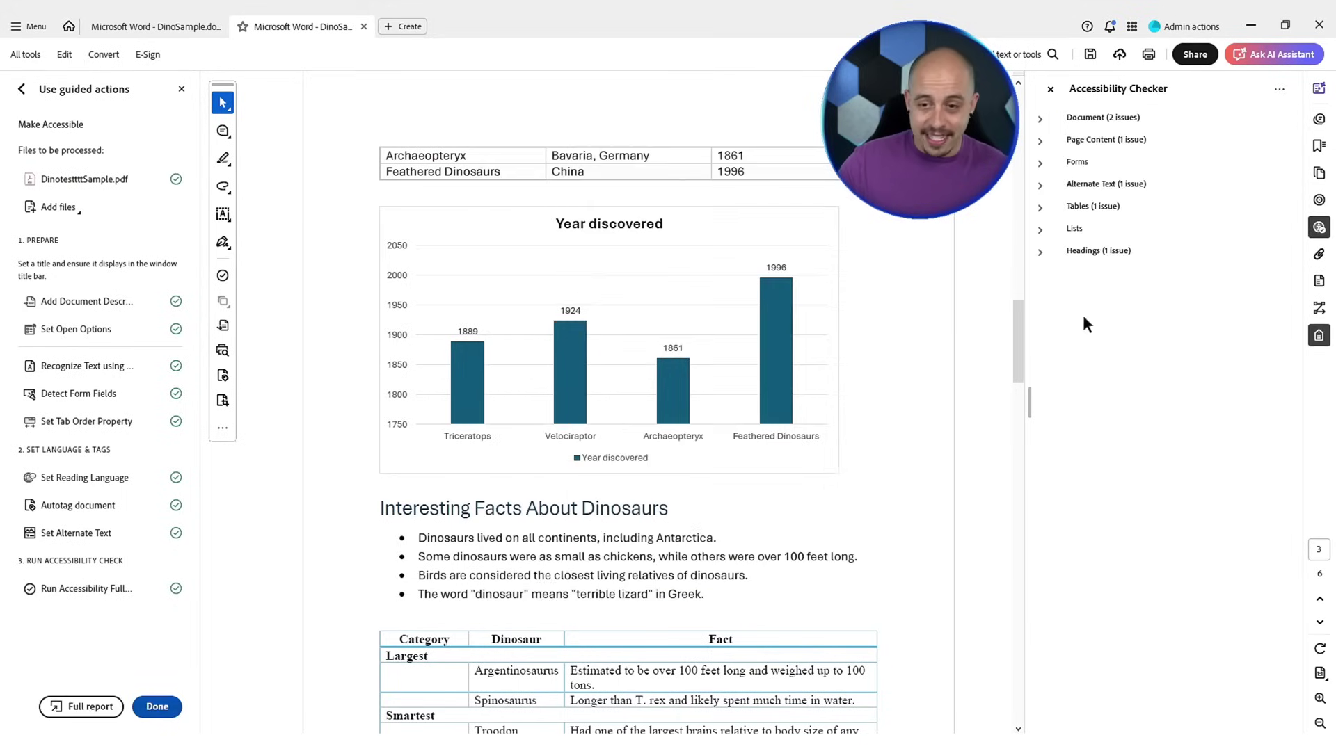
- Show the new tag tree and inspect the paragraph tags for the title and subtitle
click(1319, 337)
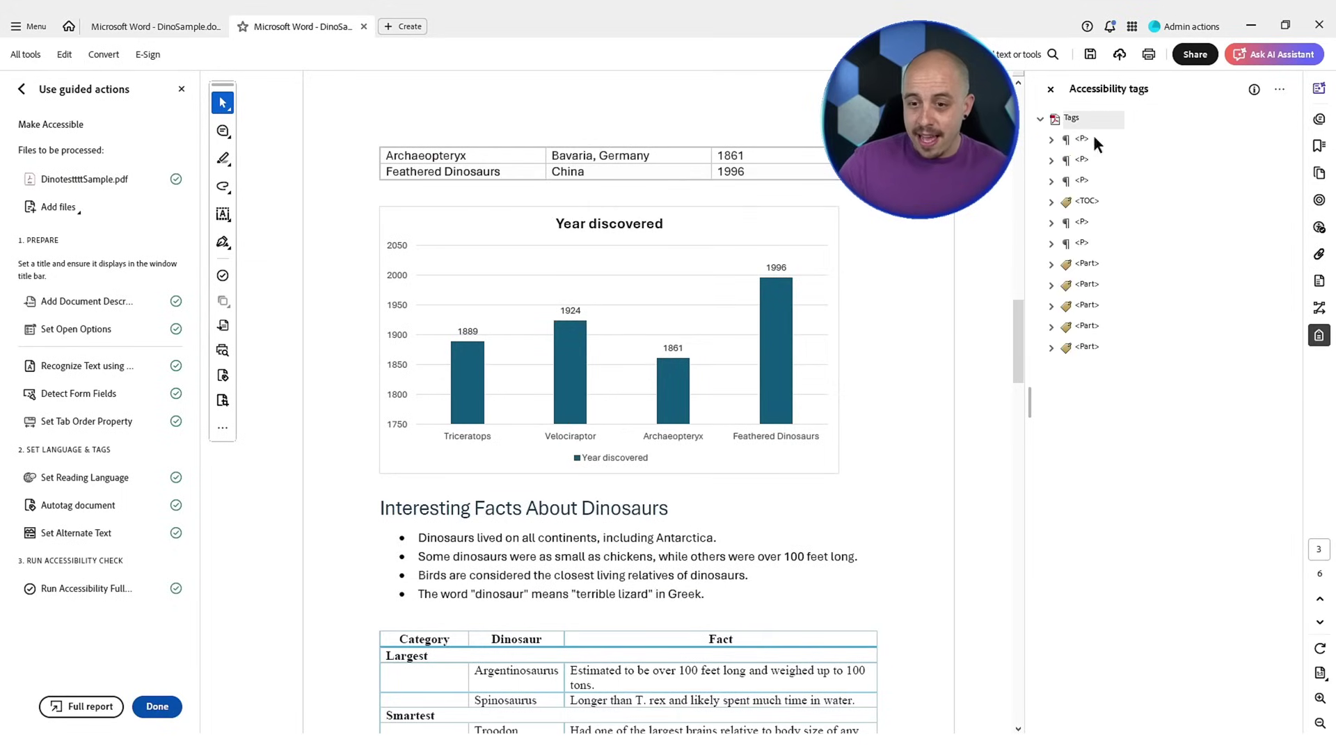
click(1092, 137)
key(Down)
key(Down)
key(Down)
key(Down)
key(Down)
key(Down)
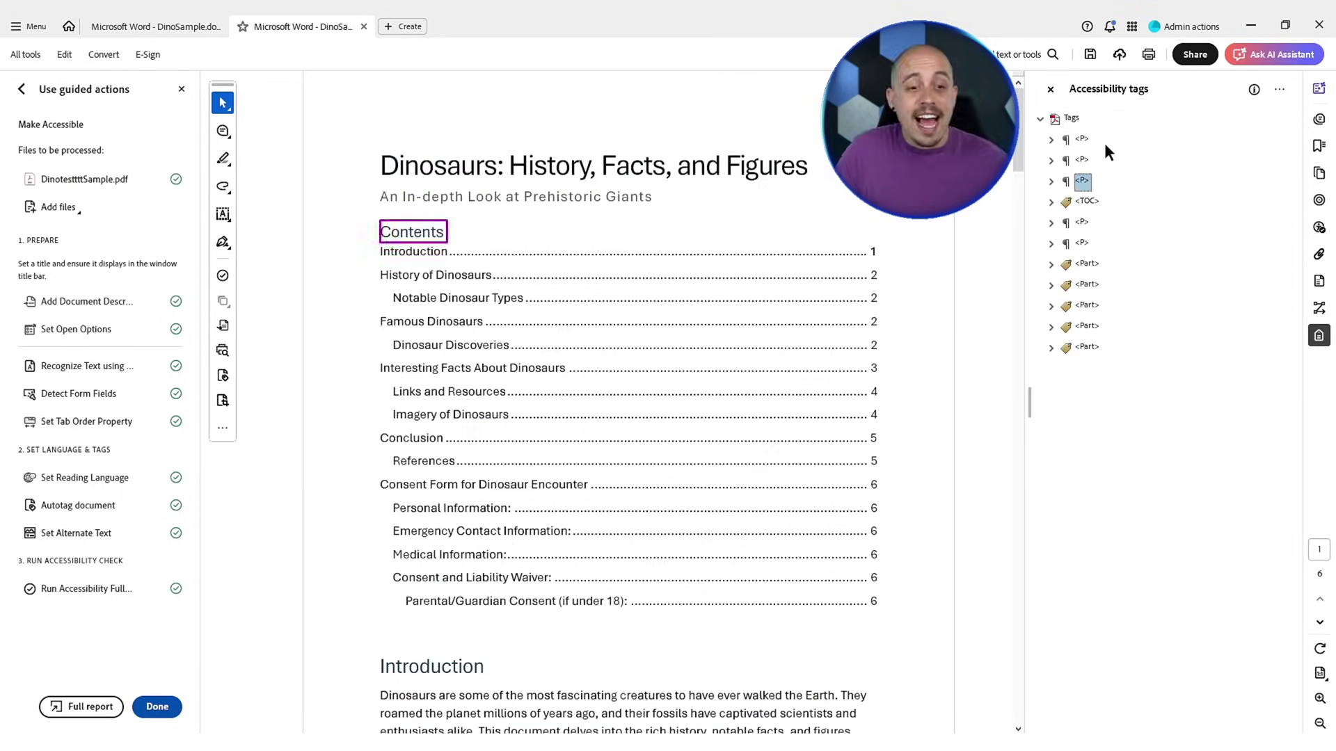
- Expand the three Part tags and their Sect groups to inspect nested H2, list, table and figure tags
key(Right)
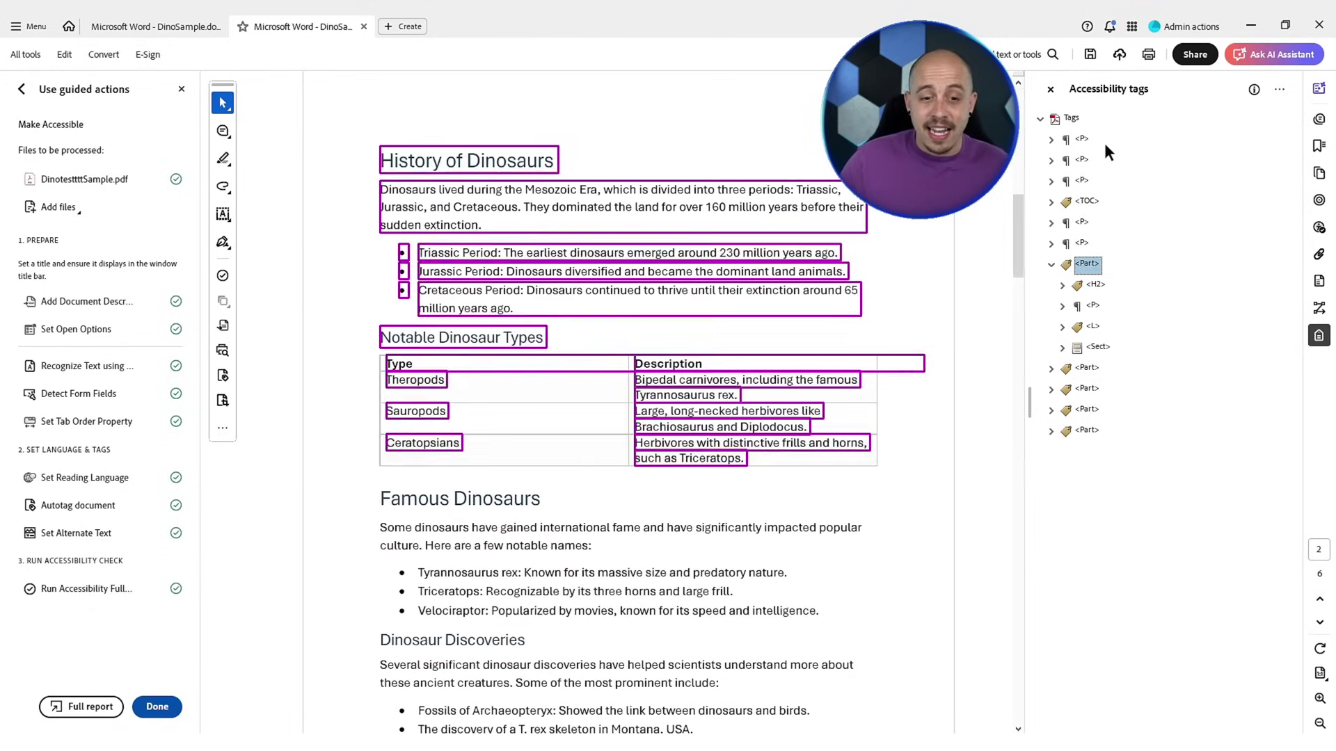
key(Down)
key(Down)
key(Down)
key(Down)
key(Down)
key(Right)
key(Down)
key(Down)
key(Down)
key(Down)
key(Down)
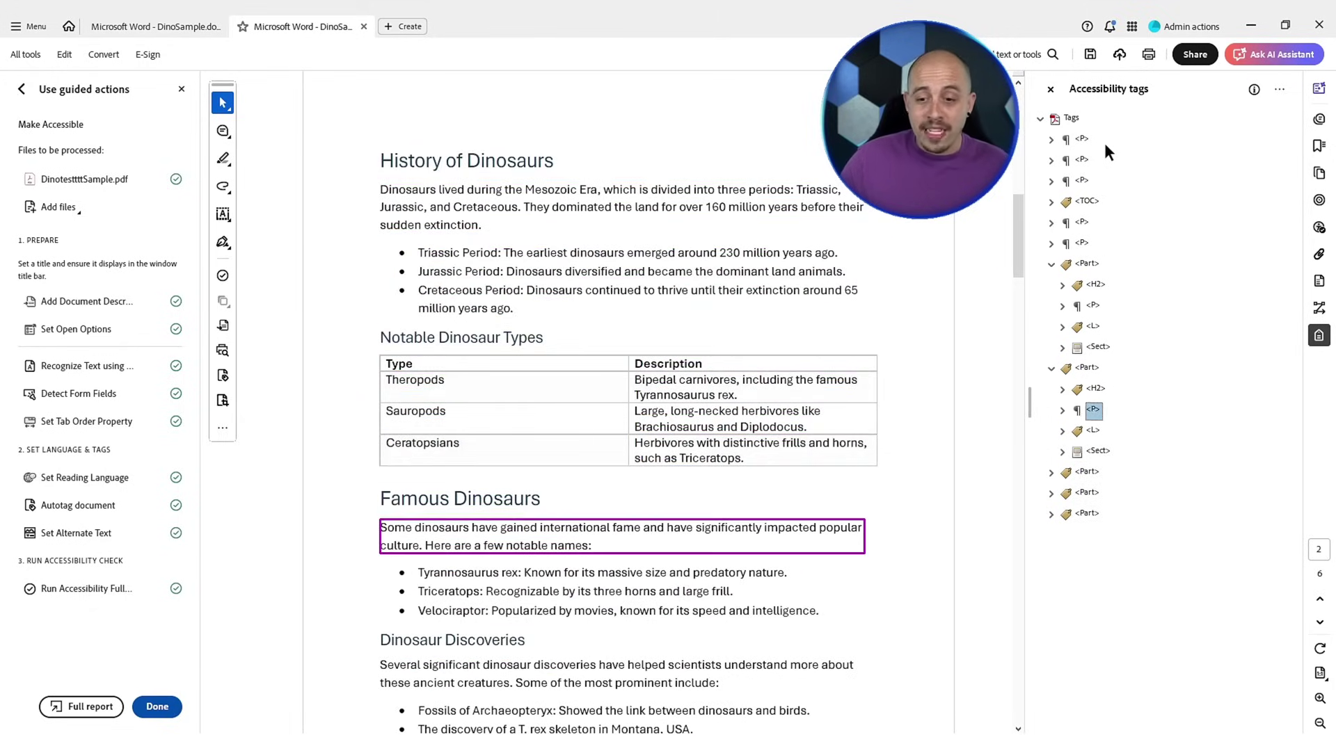
key(Right)
key(Down)
key(Down)
key(Down)
key(Down)
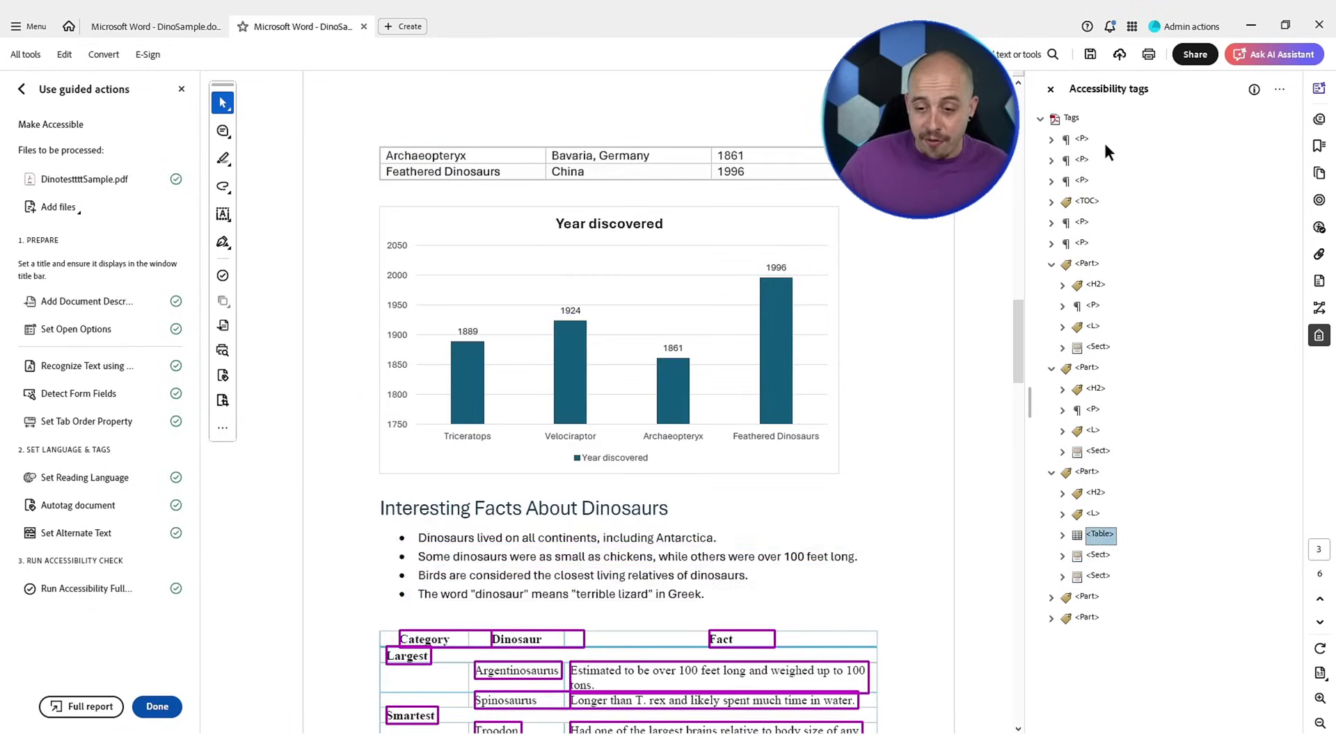
key(Right)
key(Down)
key(Down)
key(Down)
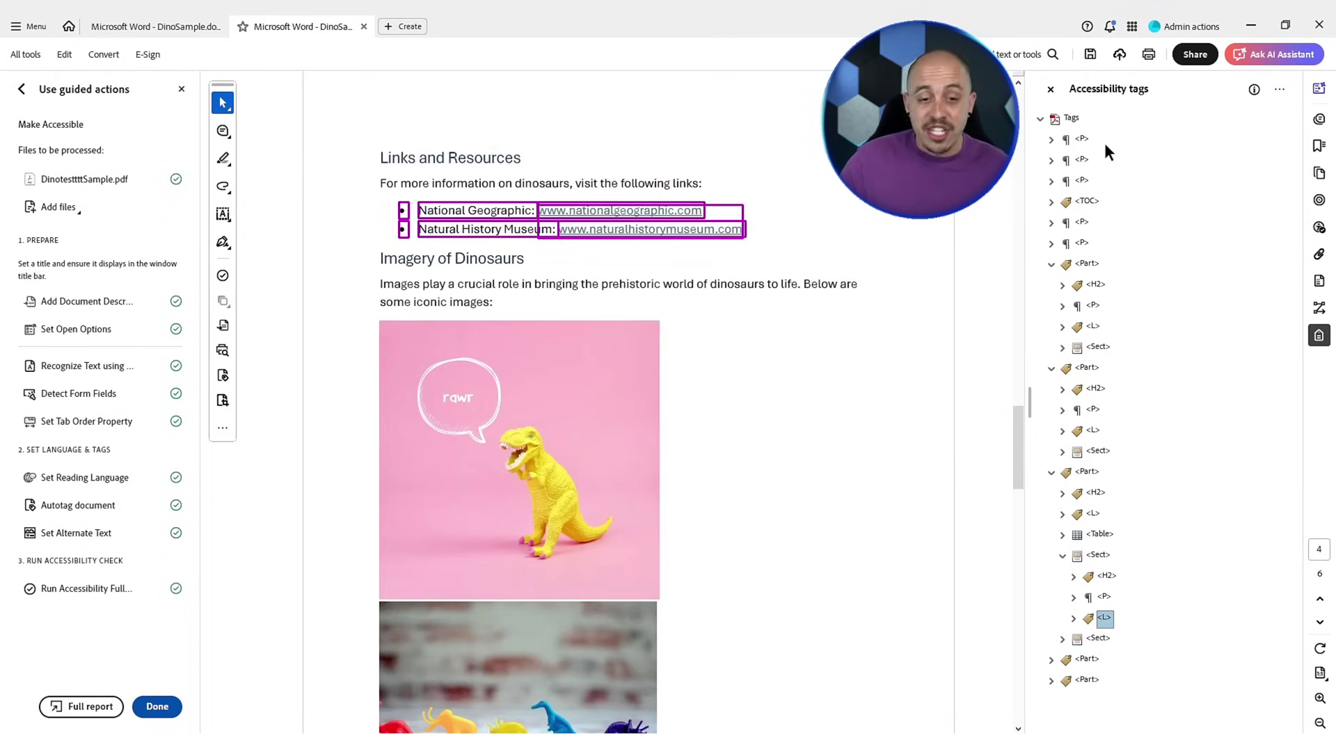
key(Down)
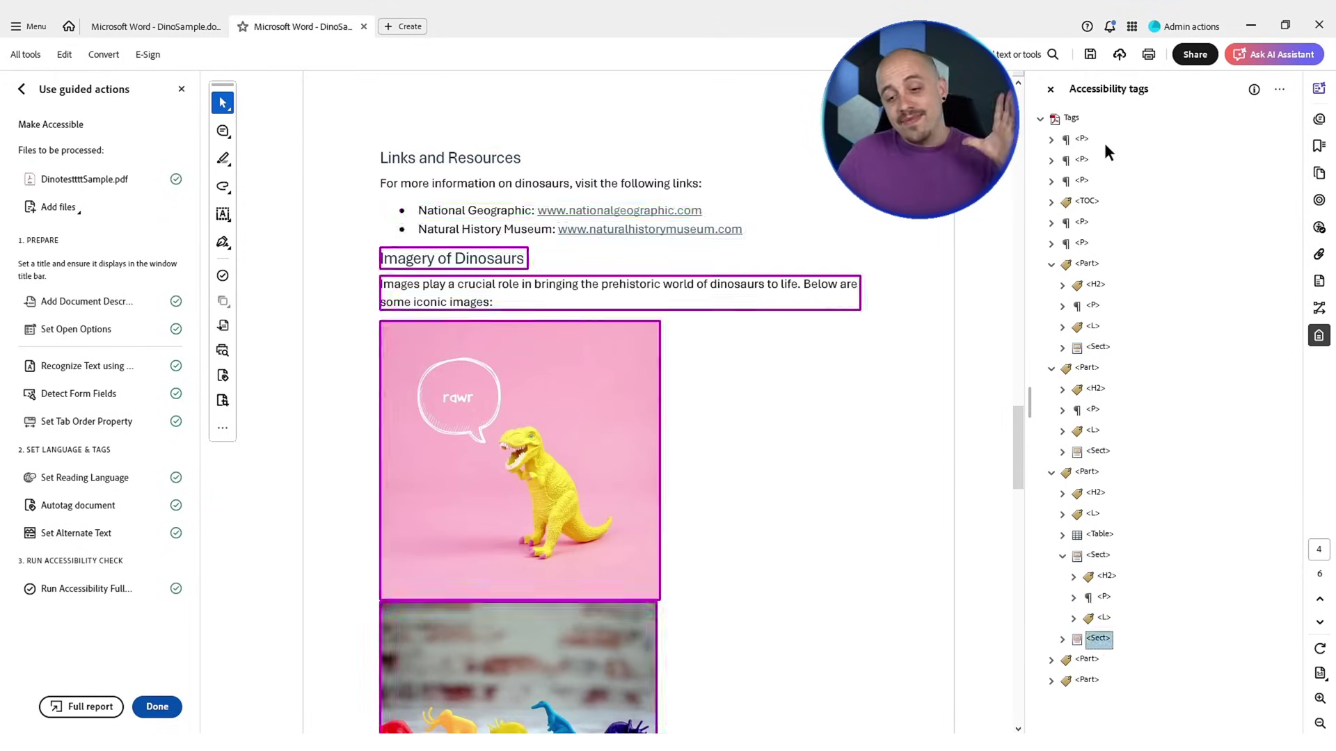
key(Right)
key(Down)
key(Down)
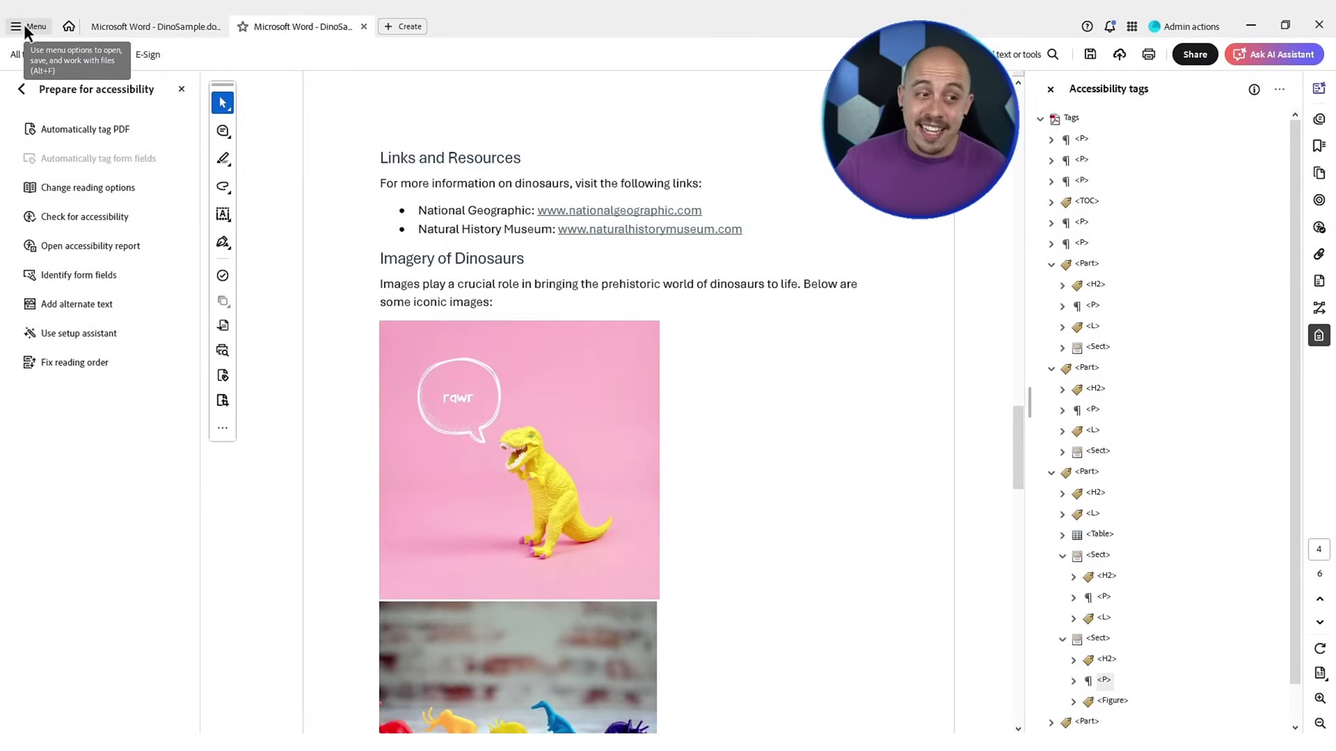
- Return to page 1 and enable cloud-based auto-tagging in the Accessibility preferences
scroll(867, 253, up, 8)
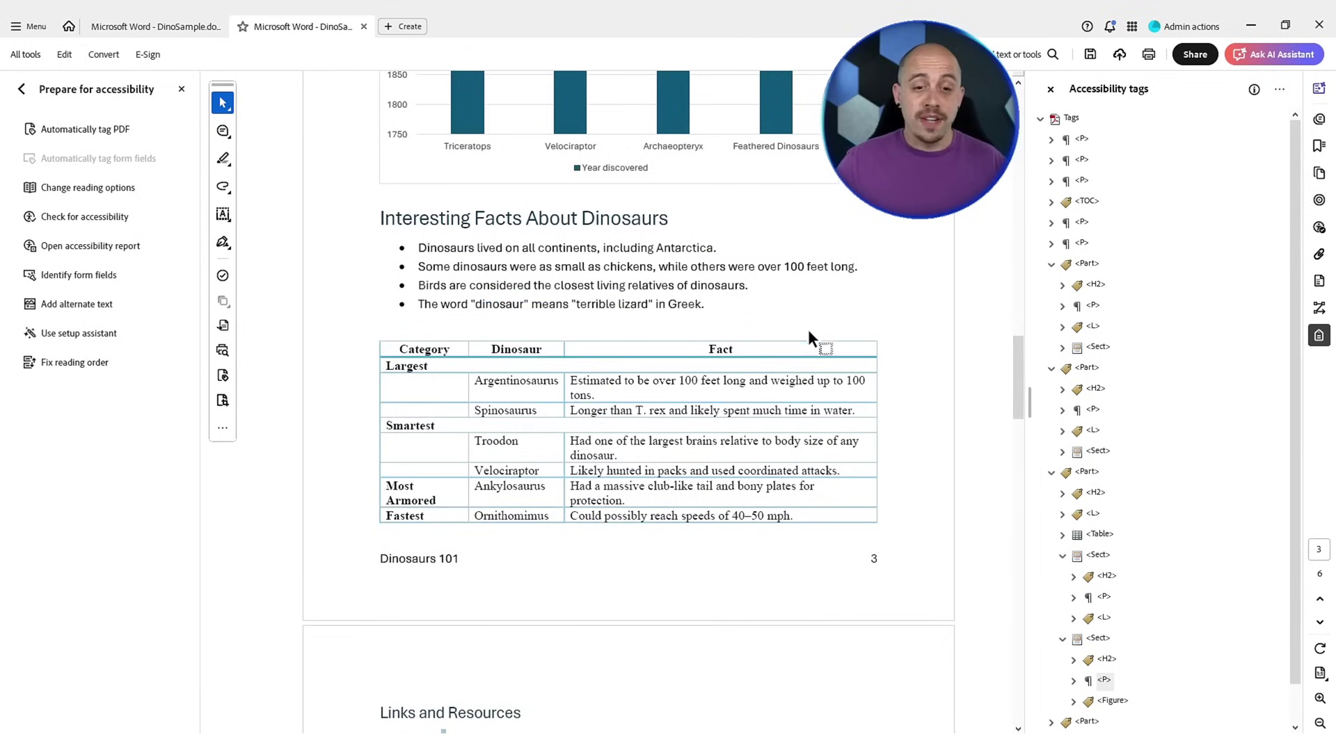
scroll(943, 320, up, 20)
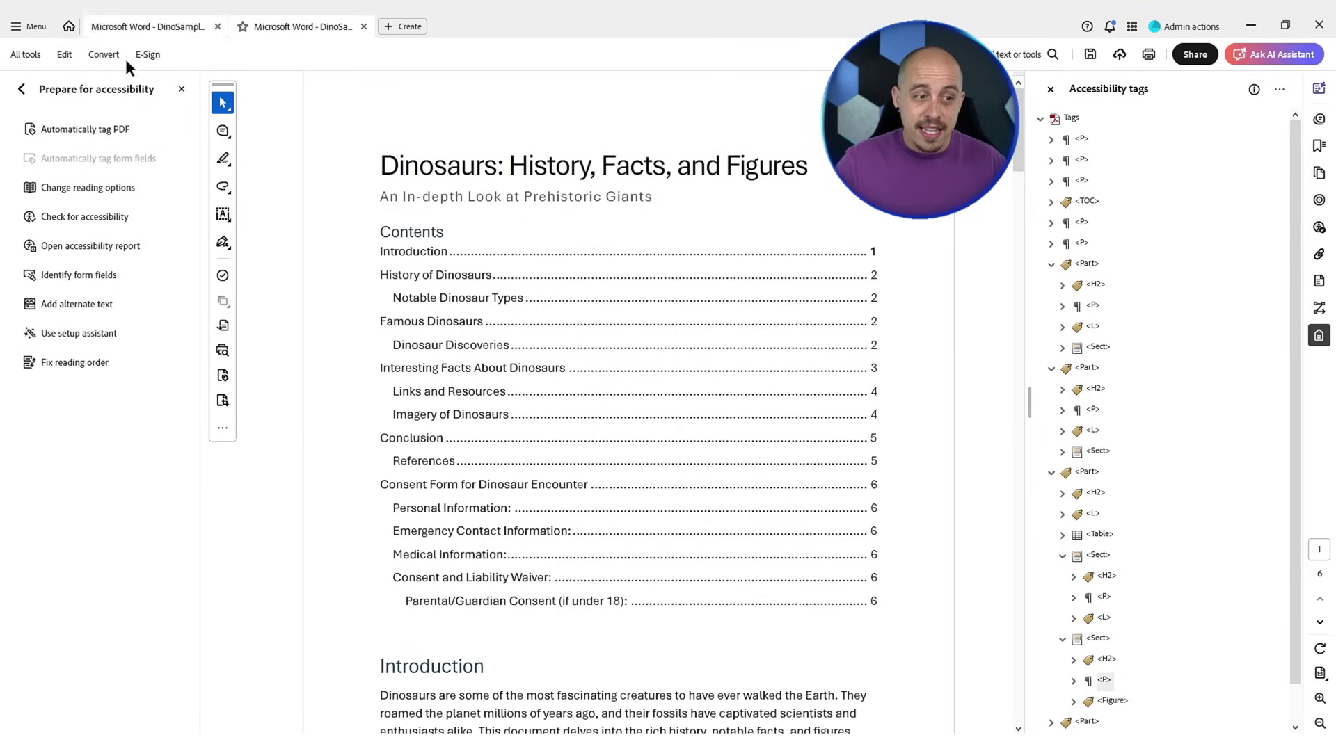
click(23, 25)
click(138, 603)
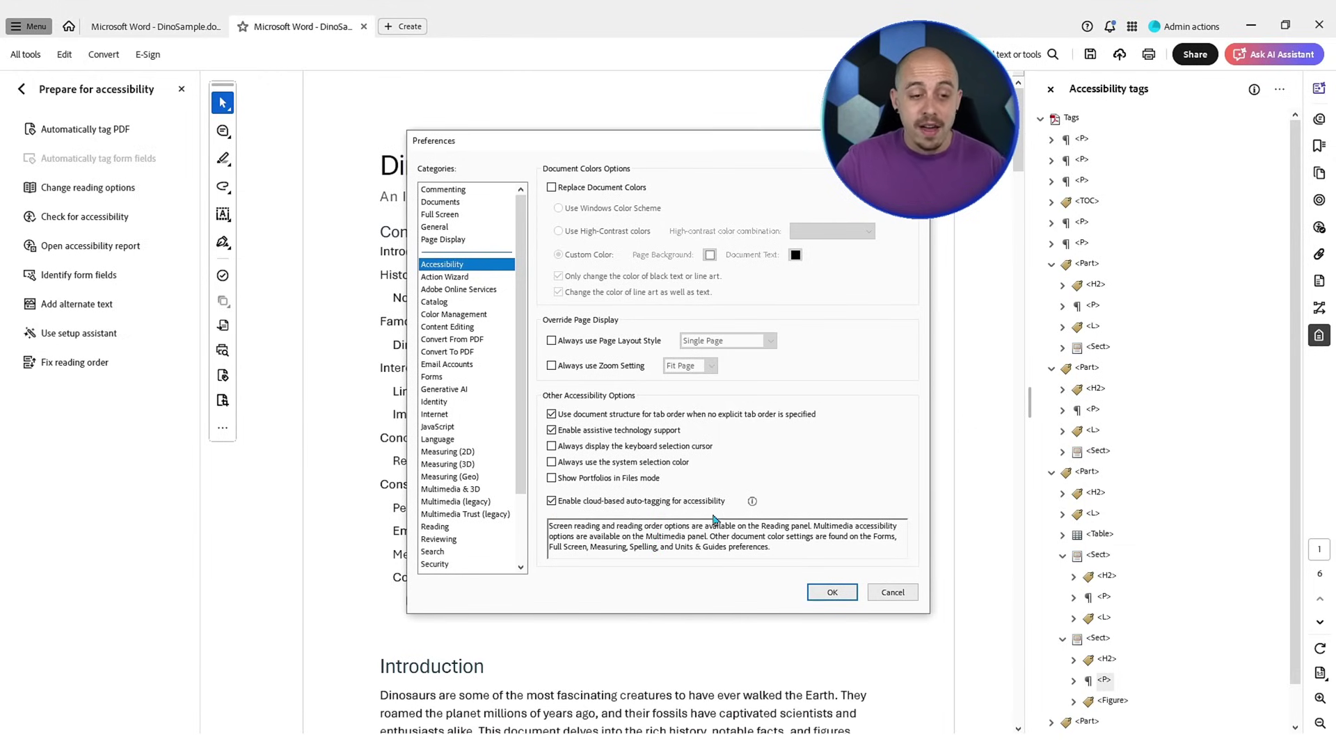
click(833, 592)
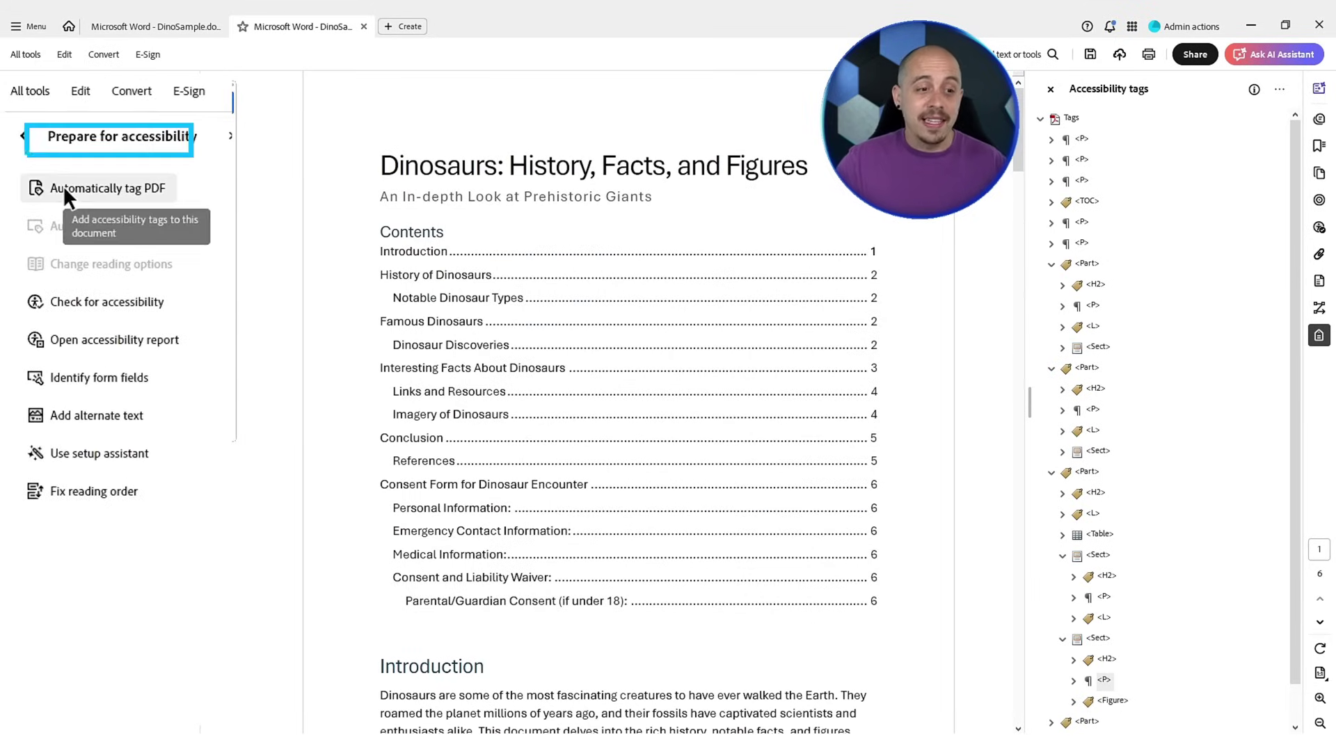
- Auto-tag the whole PDF and step through the H1, H2 and TOC tags
click(64, 188)
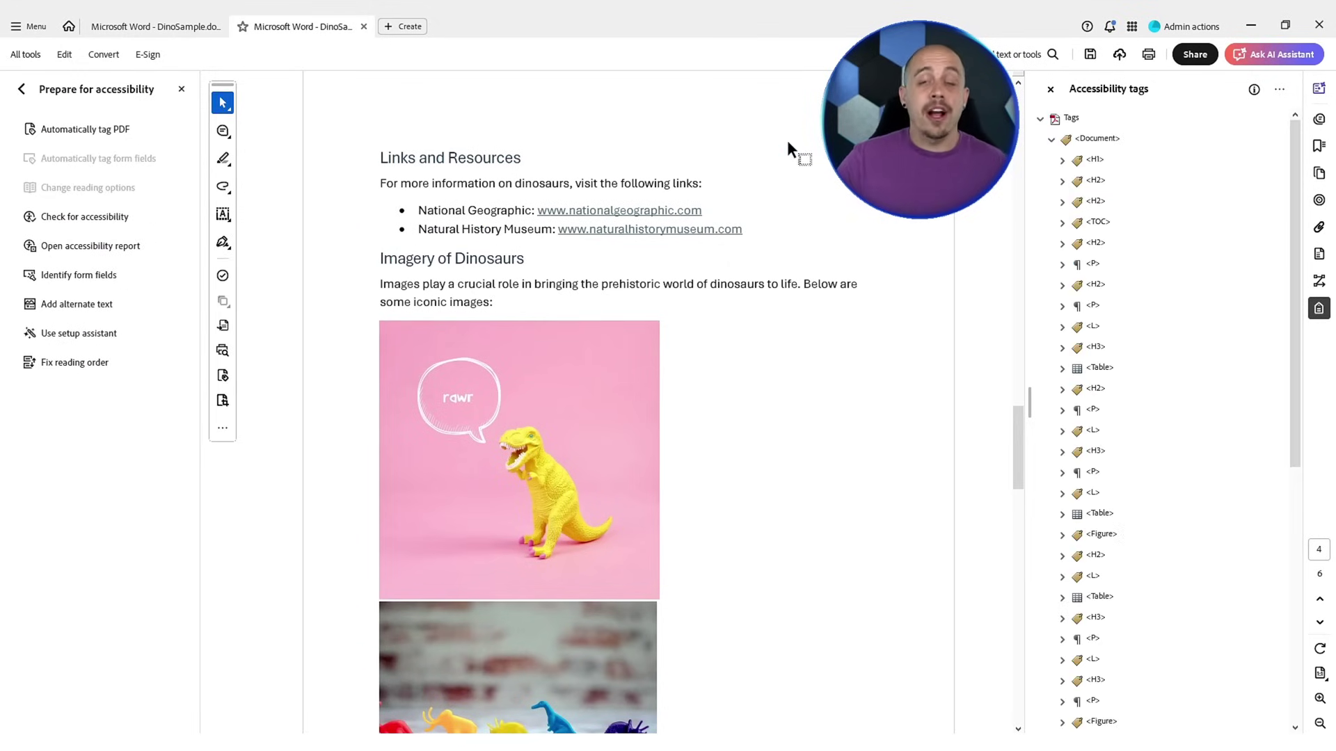
click(1095, 159)
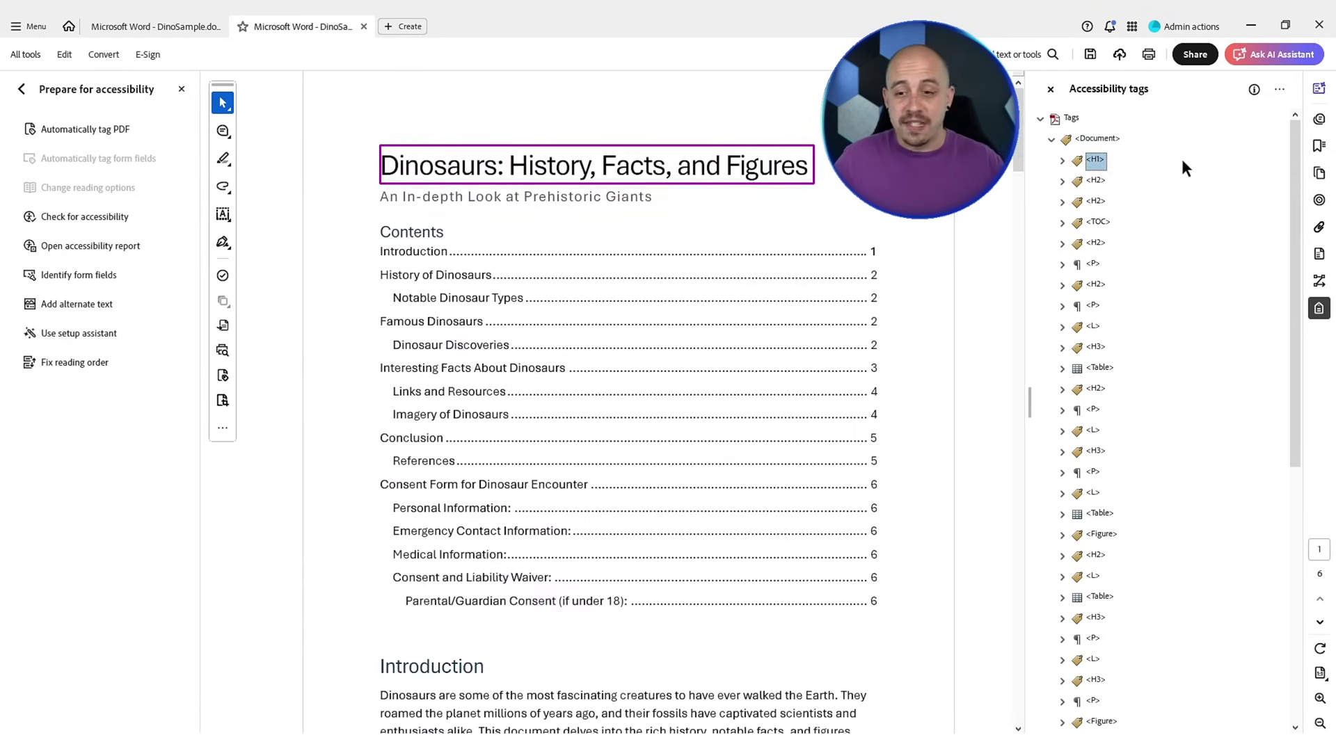
key(Down)
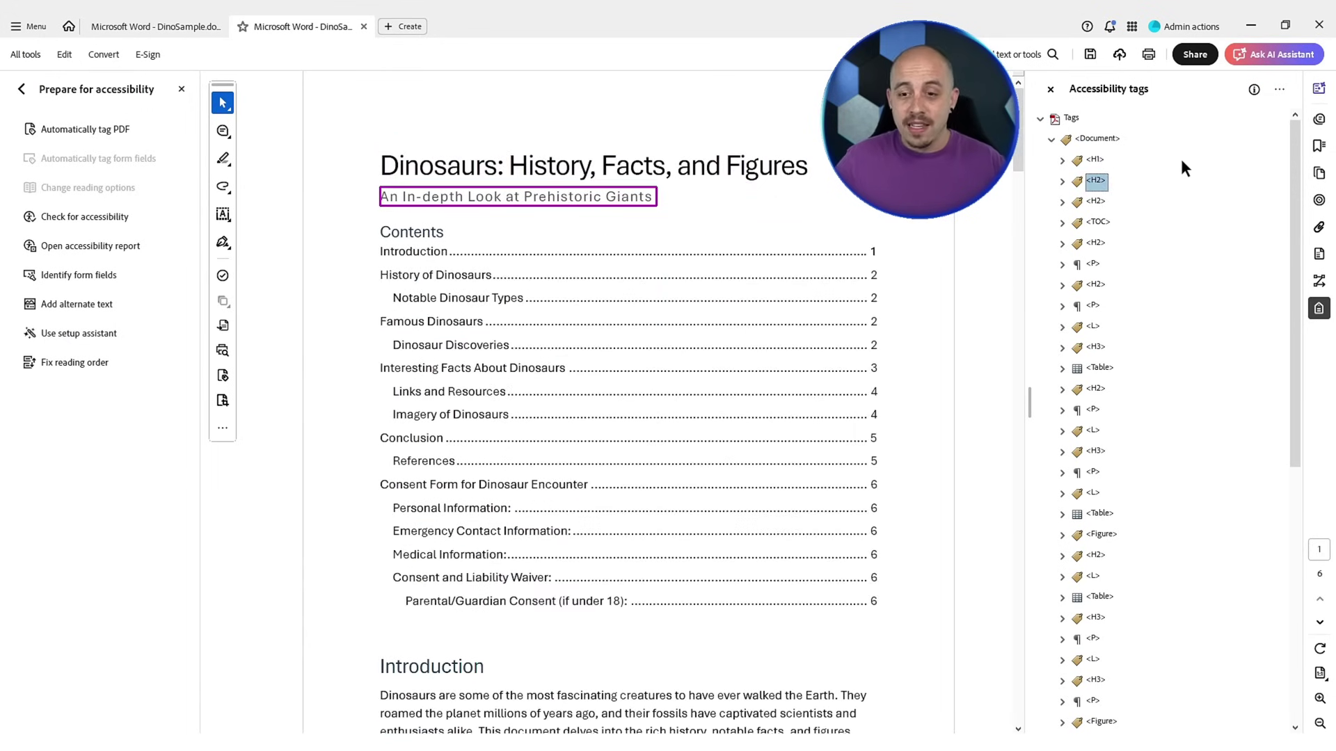
key(Down)
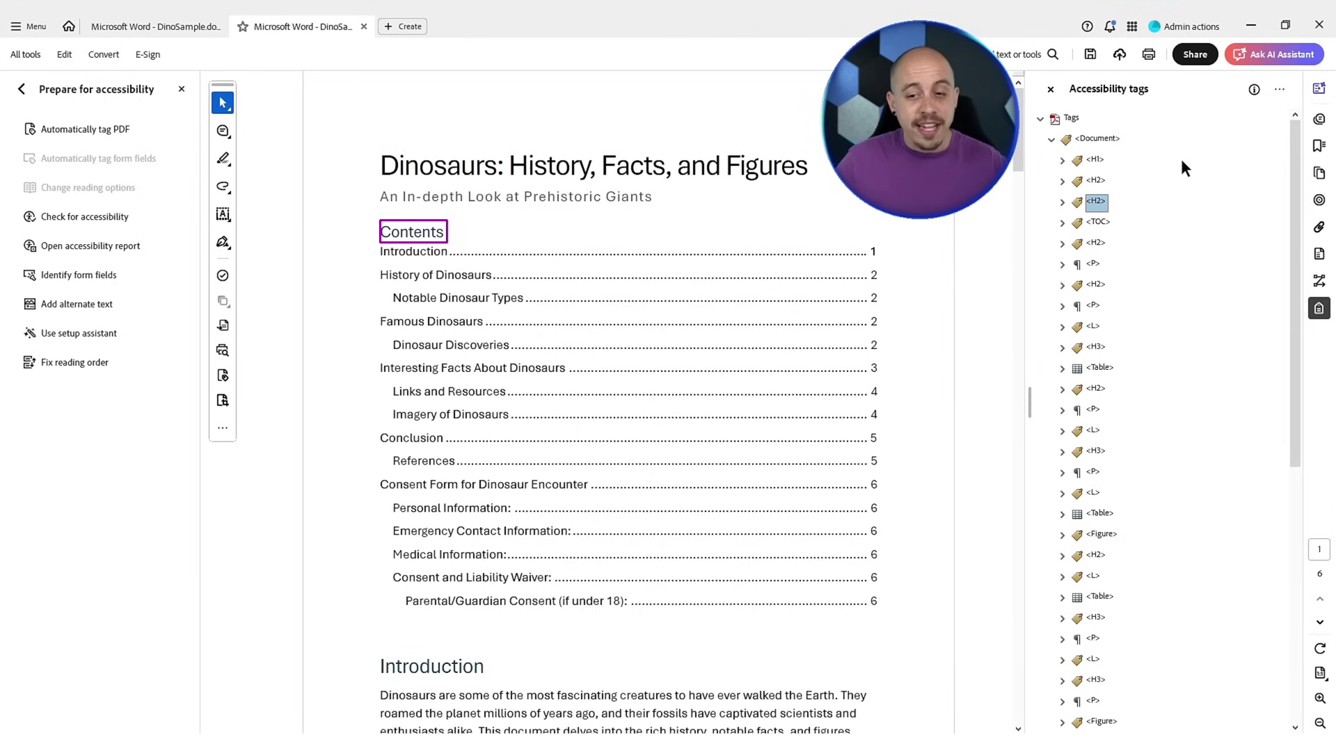
key(Down)
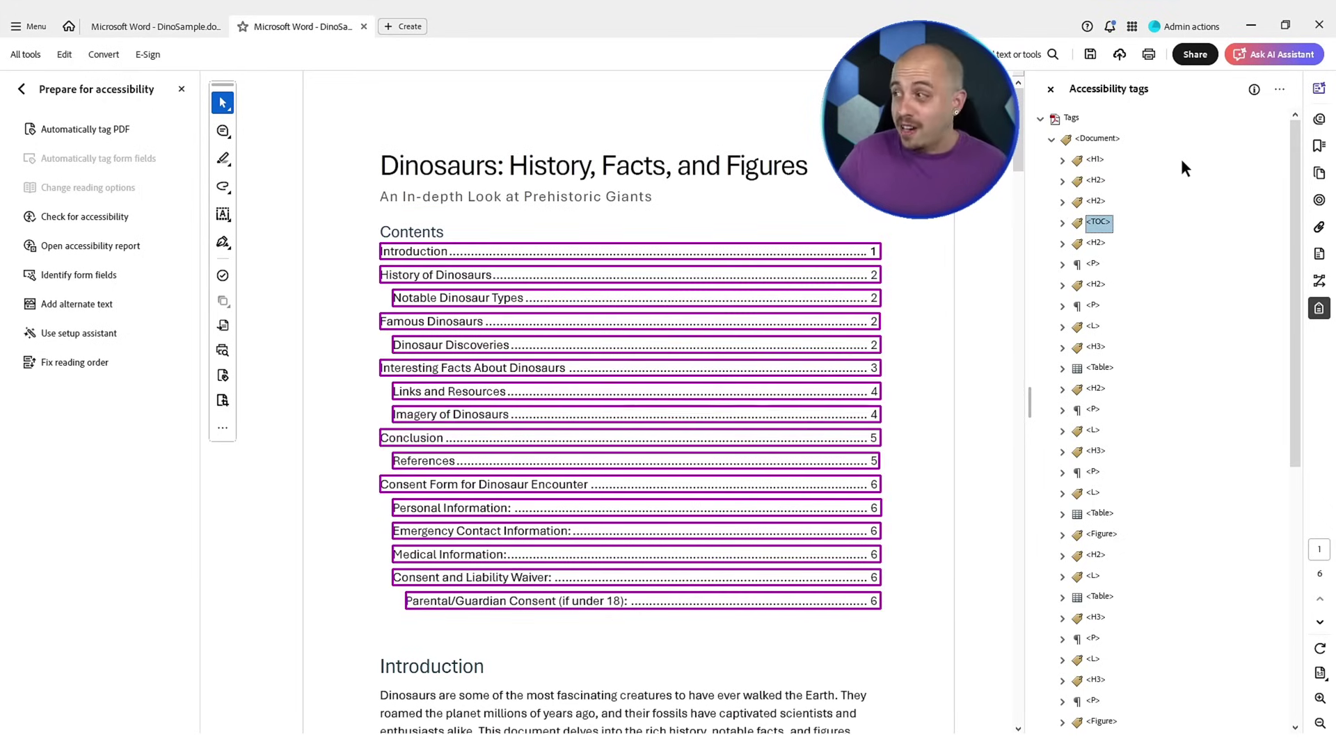
- Check the History of Dinosaurs headings and the dinosaur types table rows, including Sauropods and Ceratopsians
key(Down)
key(Down)
key(Down)
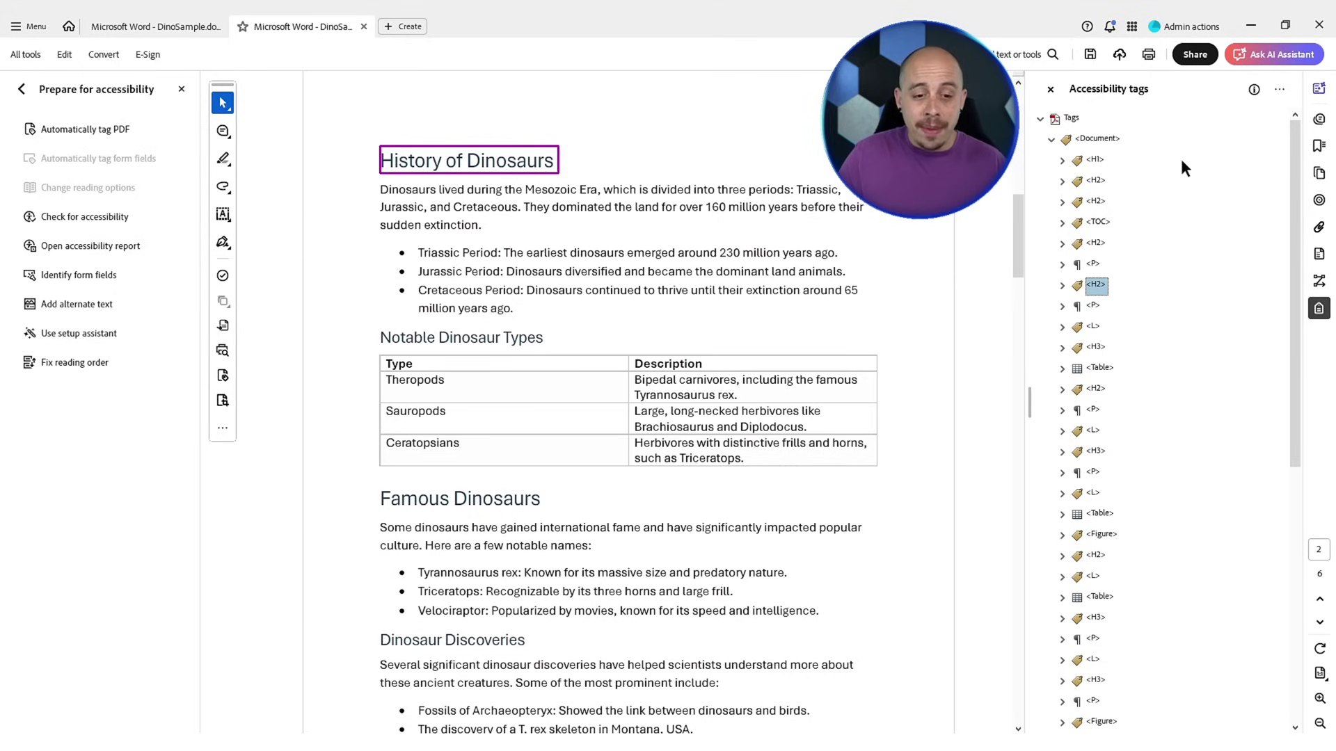
key(Down)
key(Down)
key(Down)
key(Down)
key(Down)
key(Up)
key(Up)
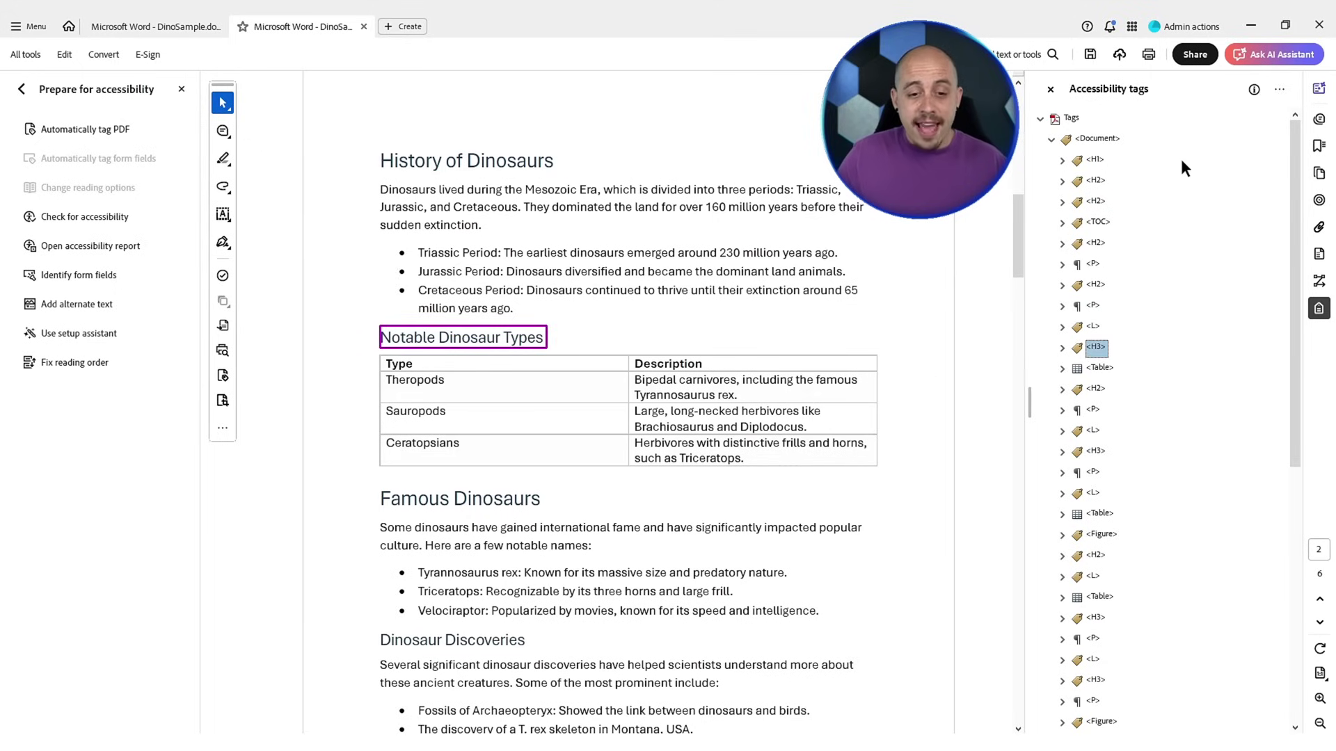
key(Down)
key(Right)
key(Down)
key(Down)
key(Down)
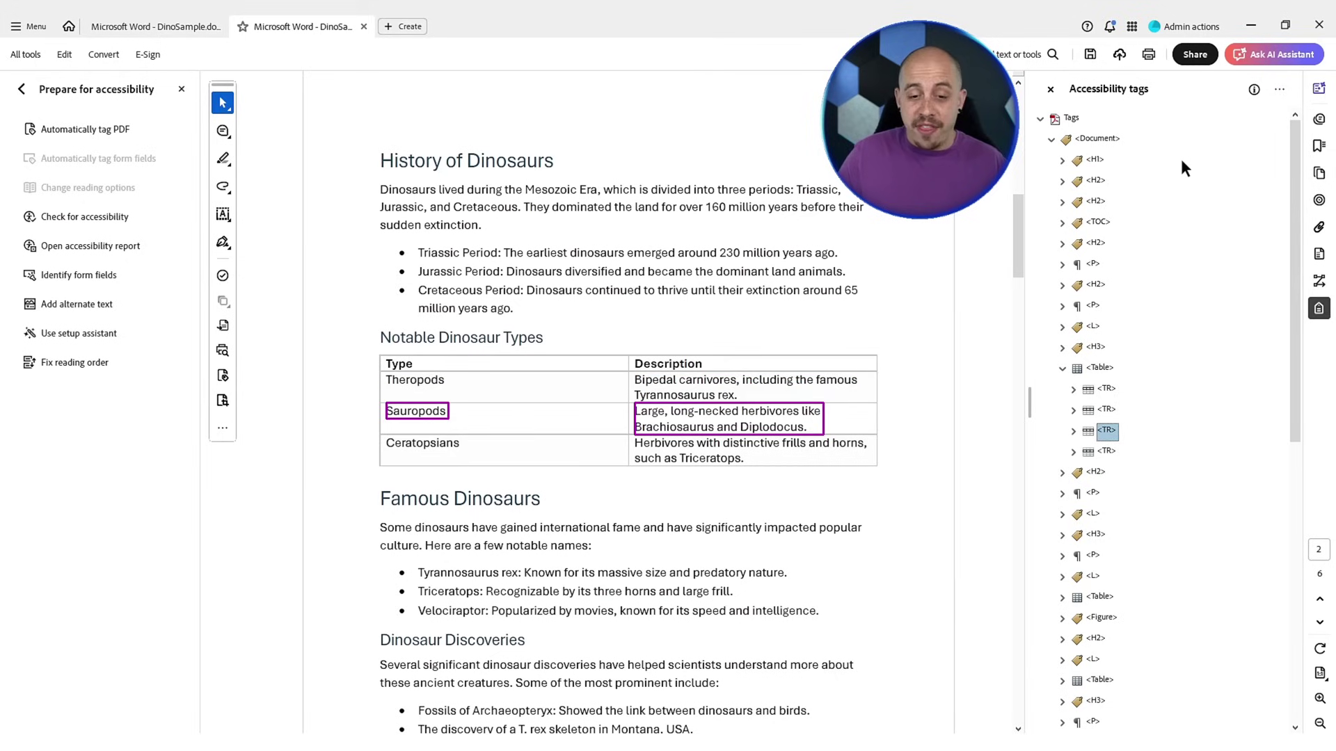
key(Down)
key(Down)
key(Up)
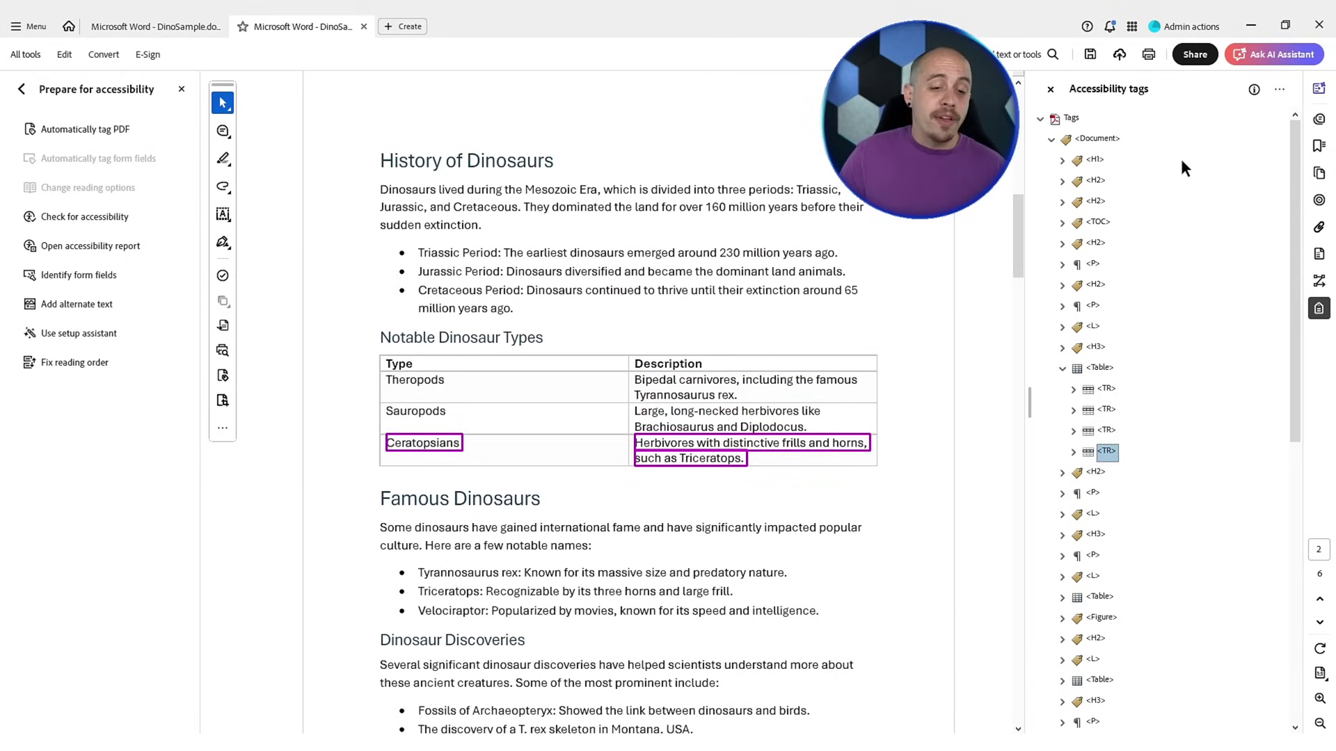
key(Up)
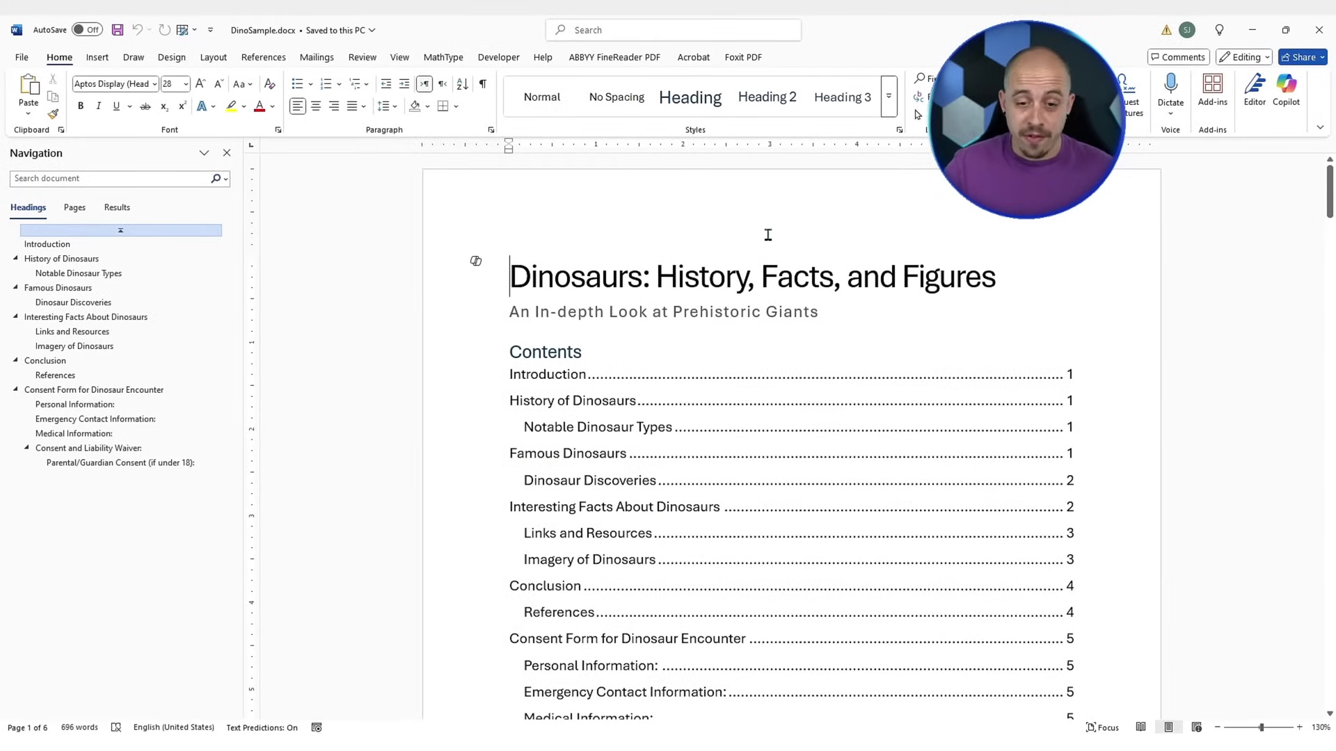
- Review the Introduction and History of Dinosaurs headings and the Notable Dinosaur Types table in Word
click(76, 246)
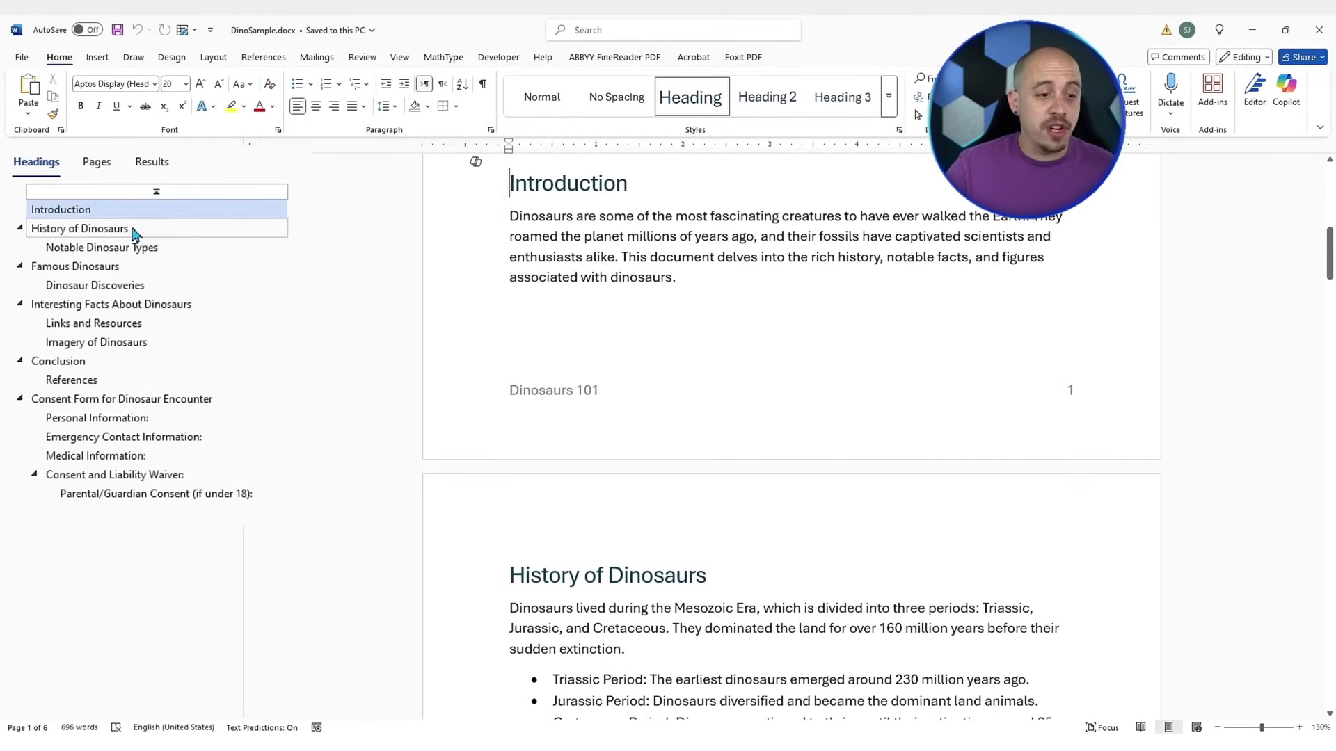
click(94, 259)
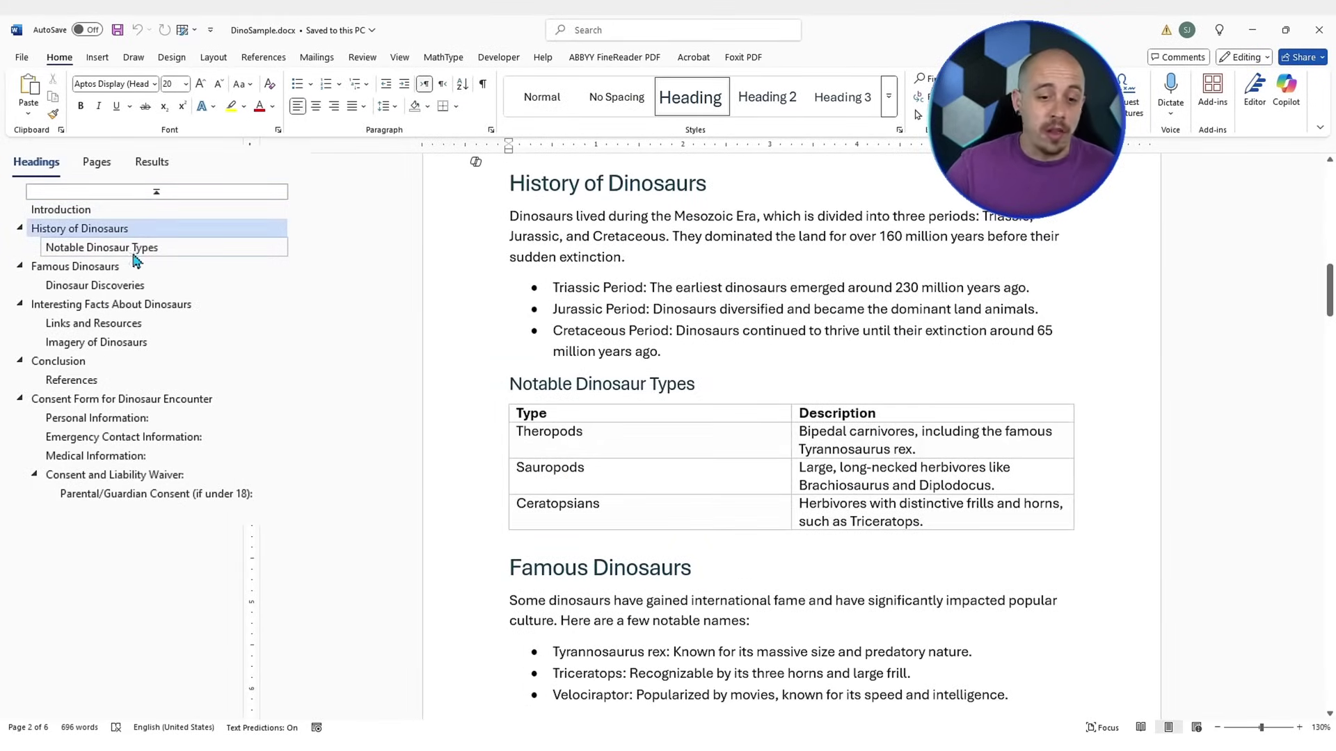
click(626, 434)
scroll(703, 417, down, 7)
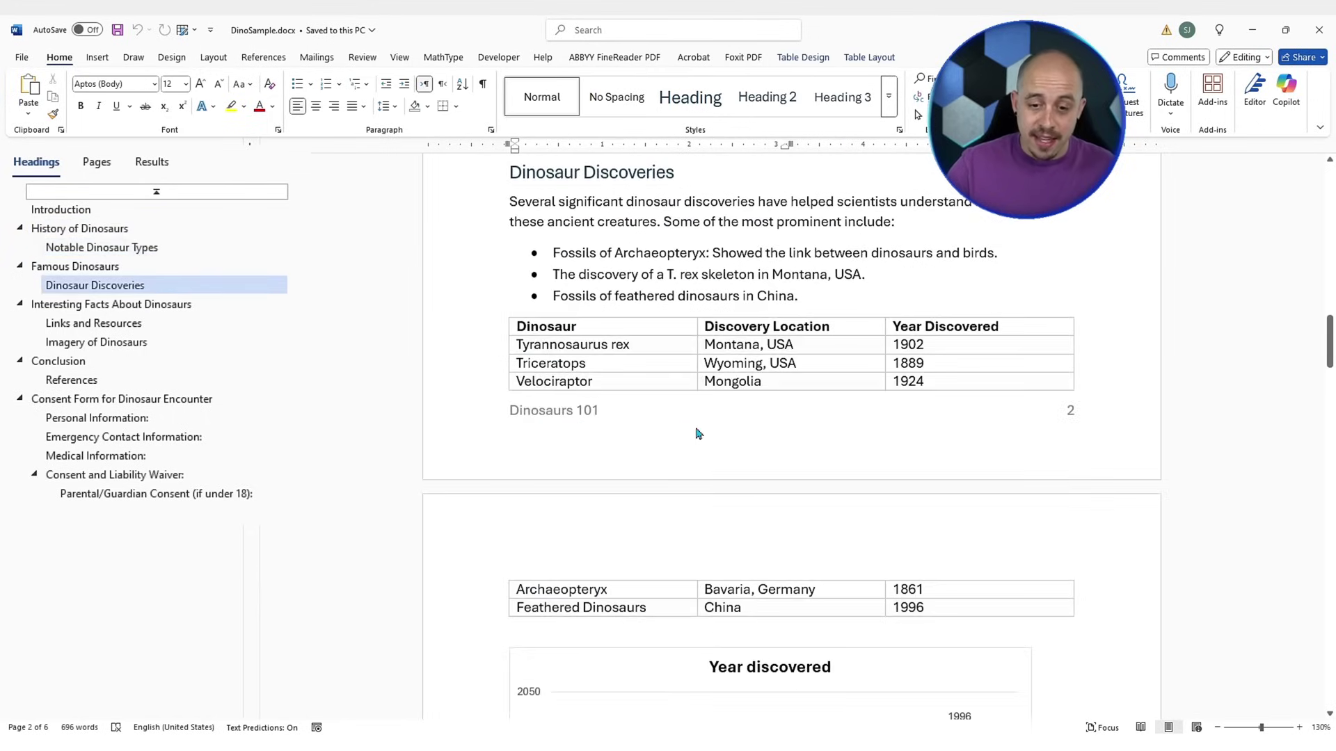
scroll(619, 356, down, 8)
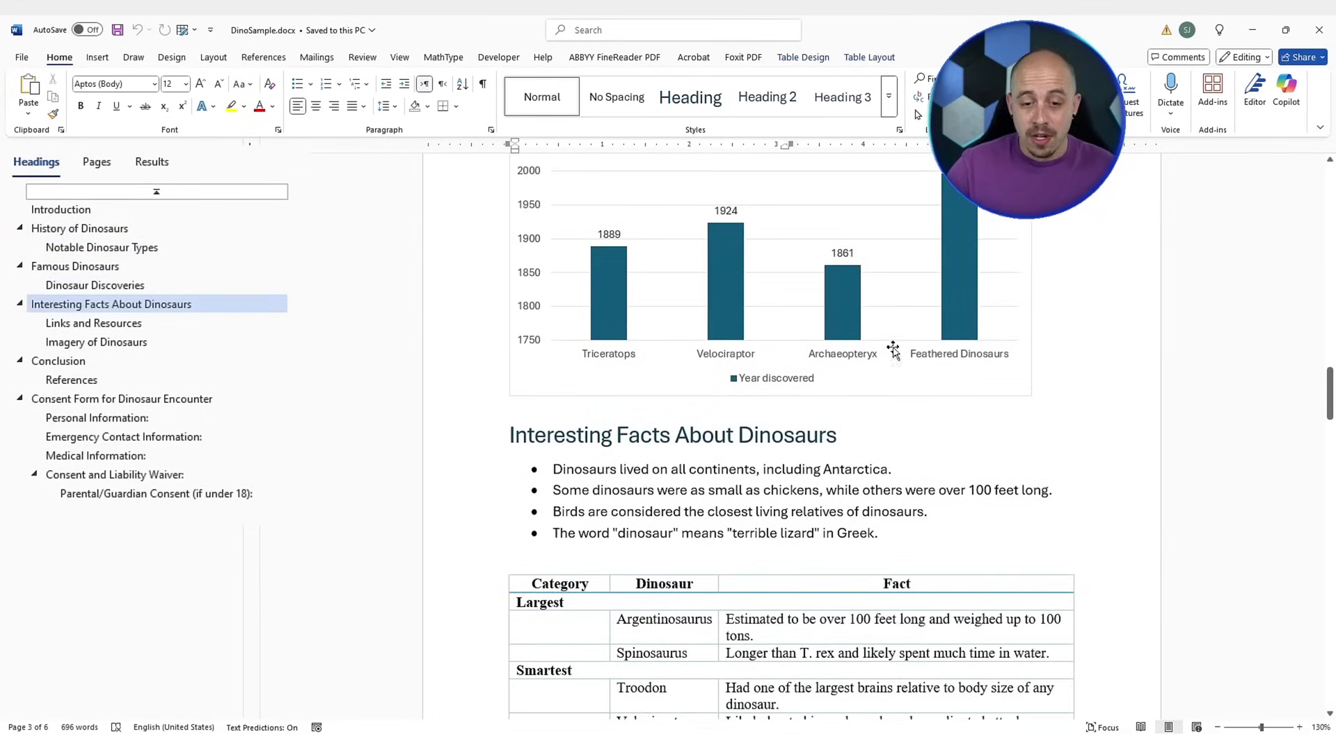
scroll(1091, 451, up, 15)
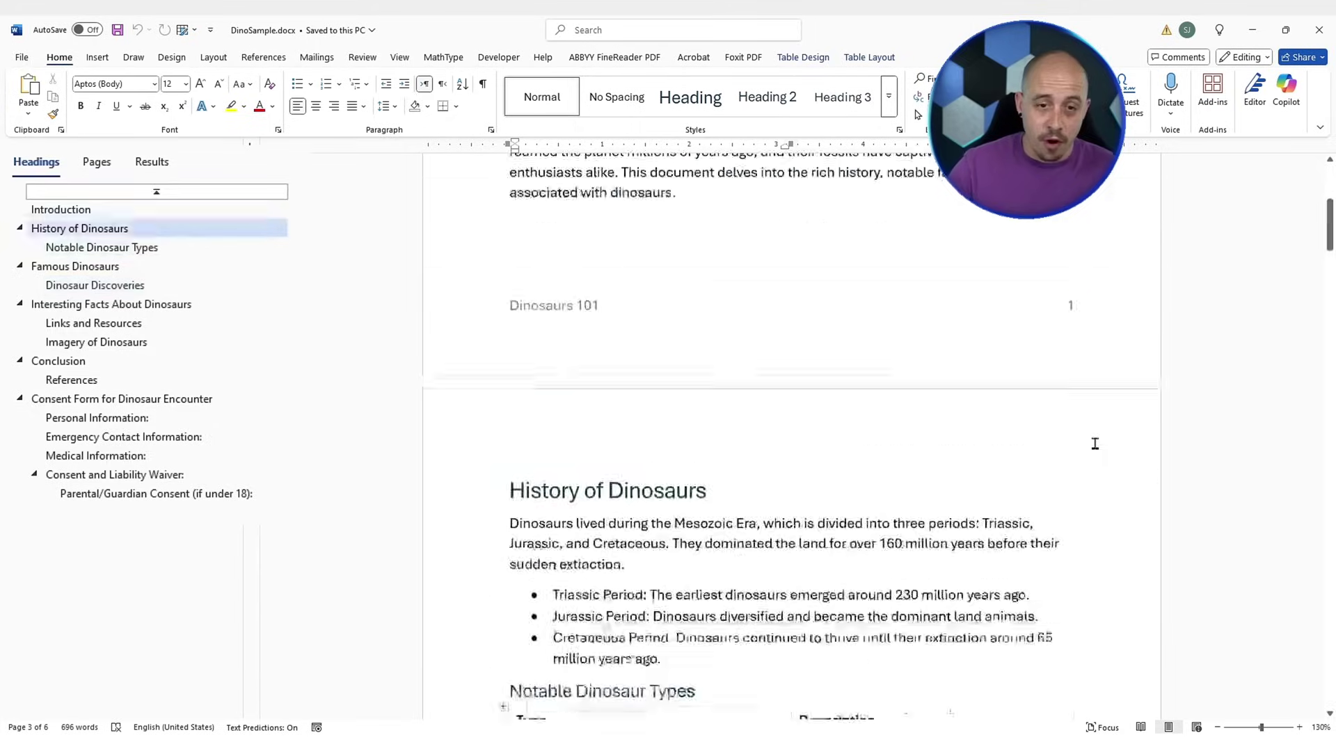
- Save the Dinosaurs document again as a PDF (*.pdf) on the Desktop
click(19, 63)
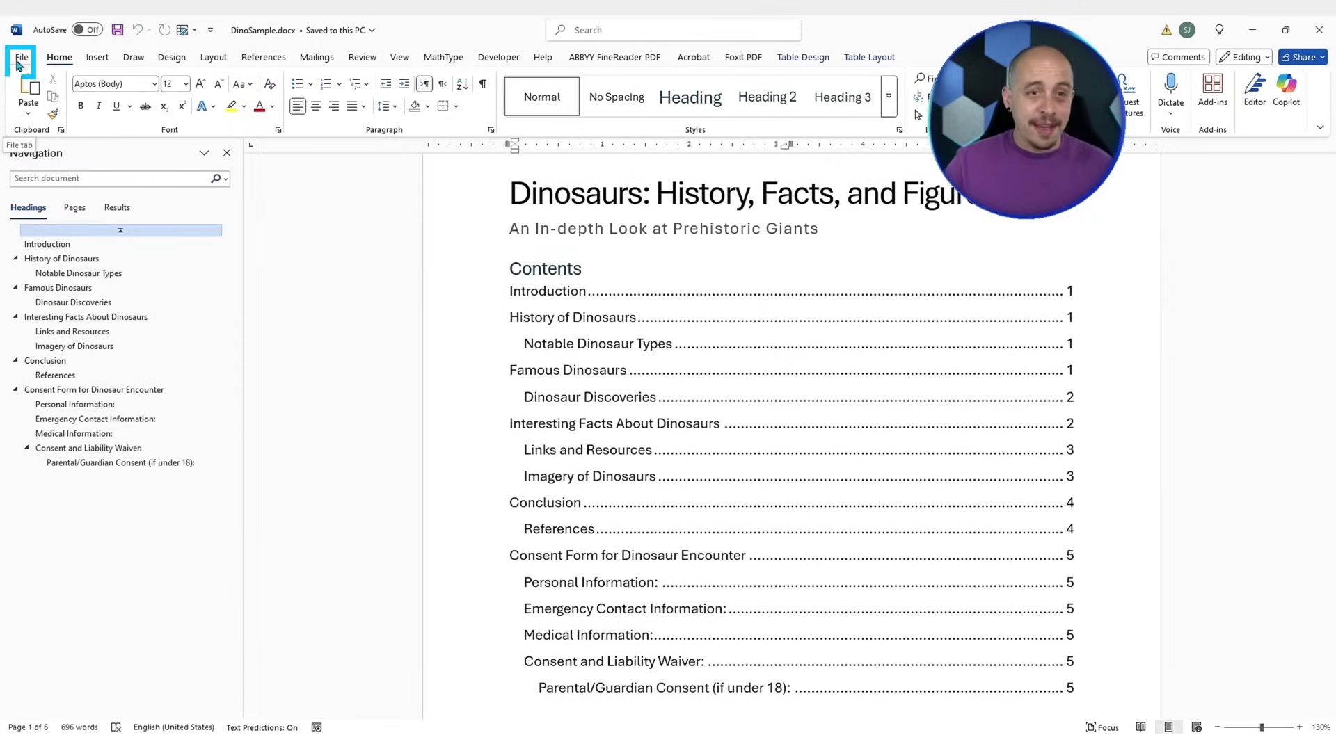
click(62, 249)
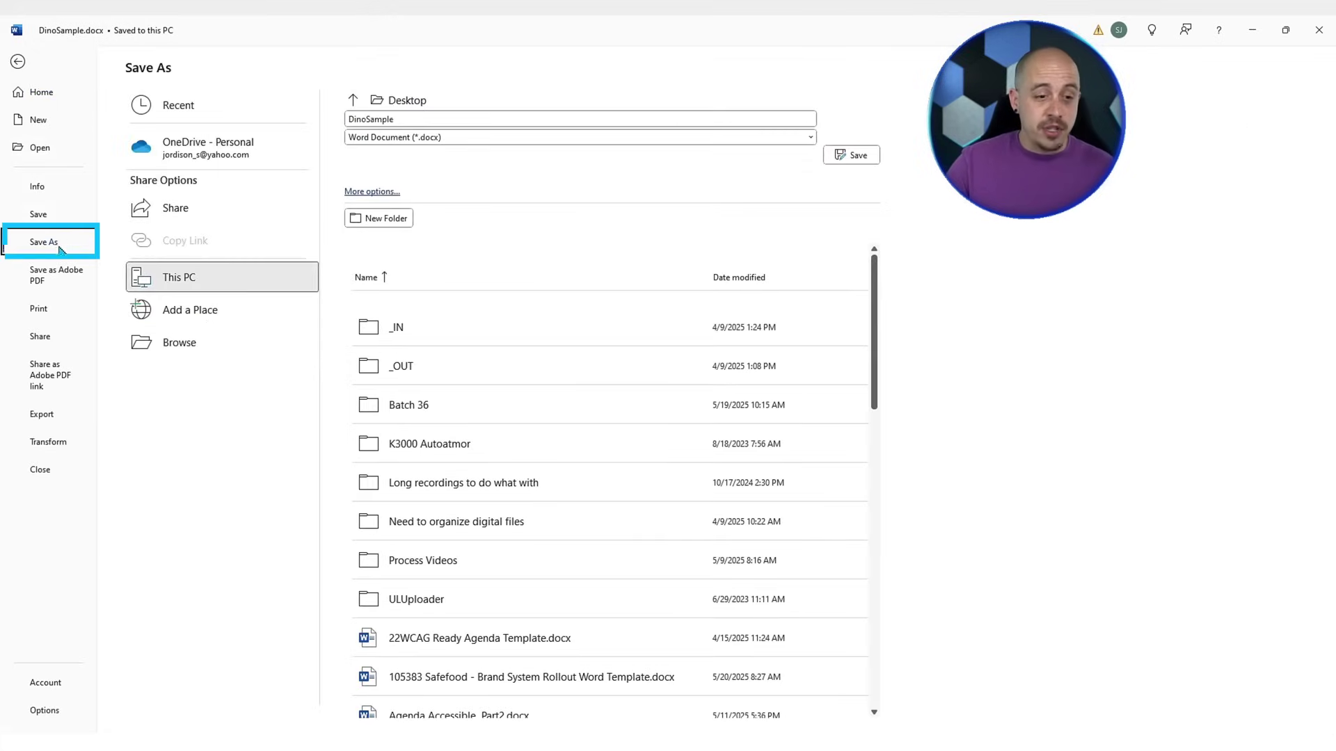
click(432, 137)
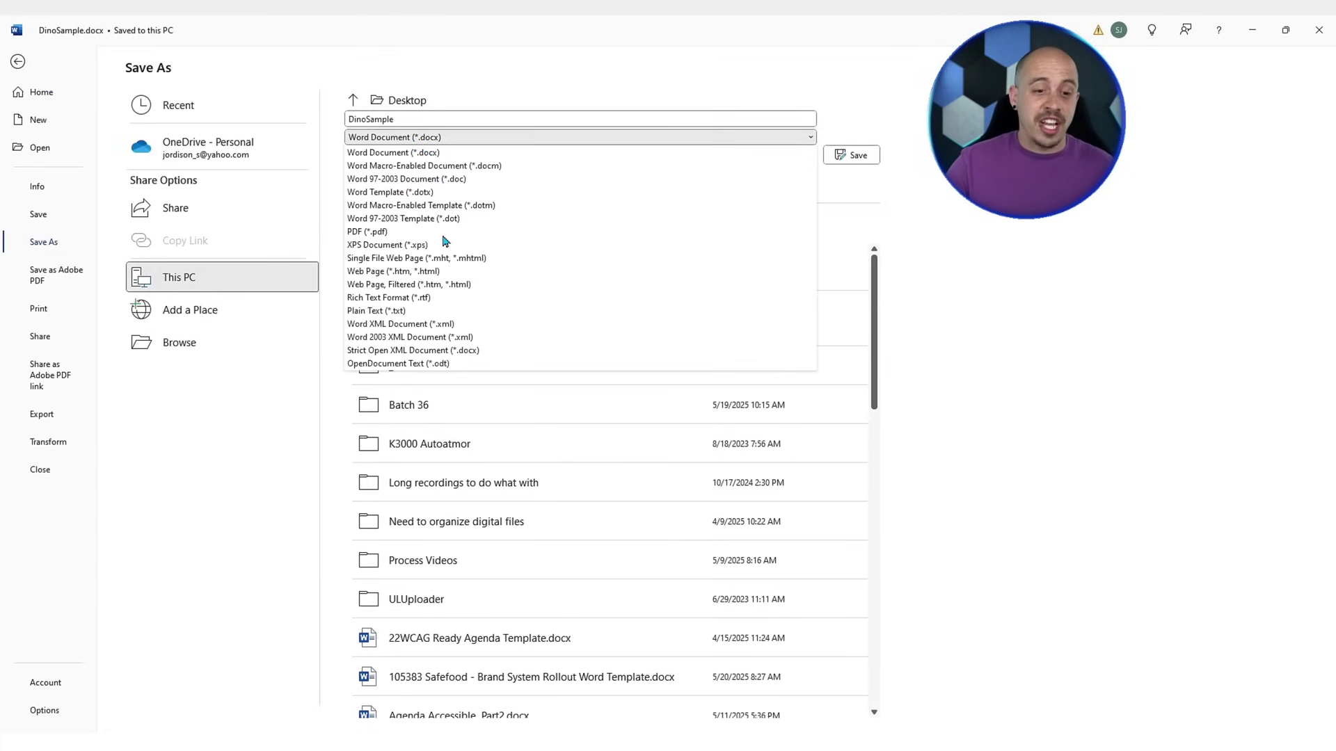
click(417, 234)
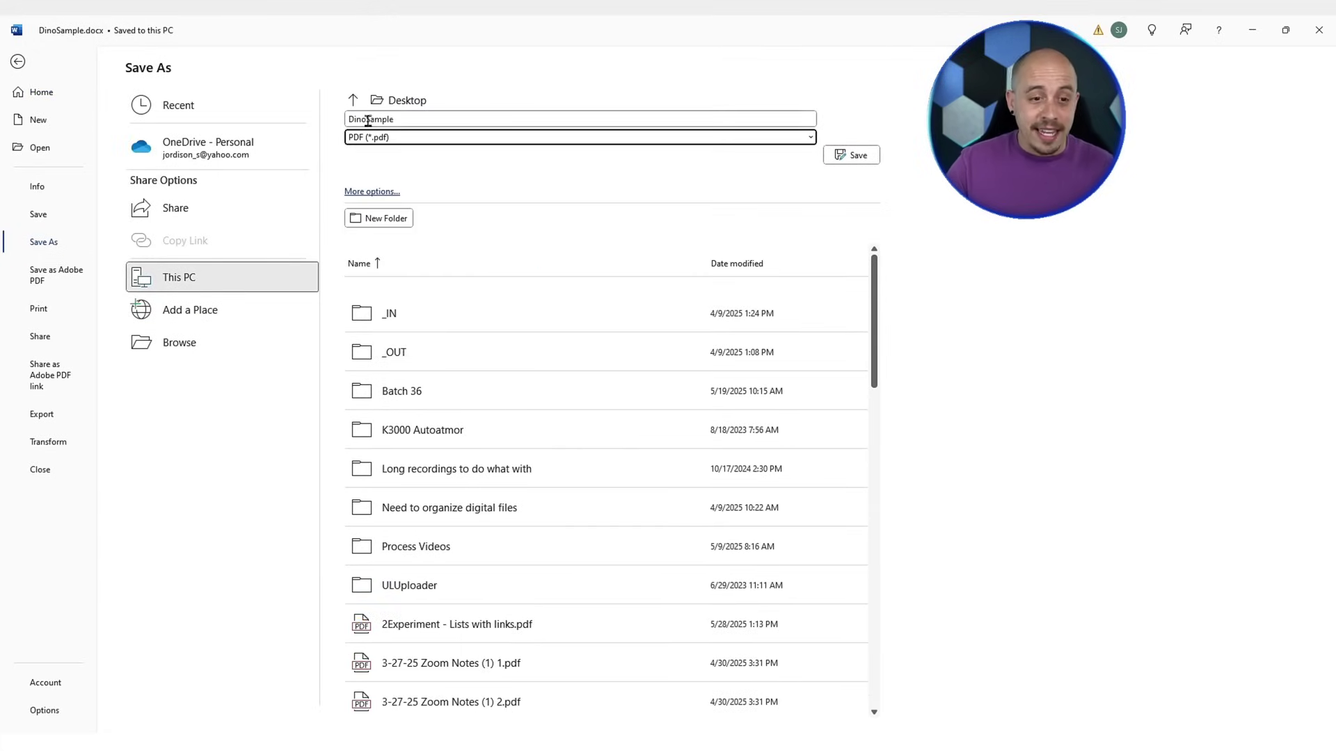
click(851, 155)
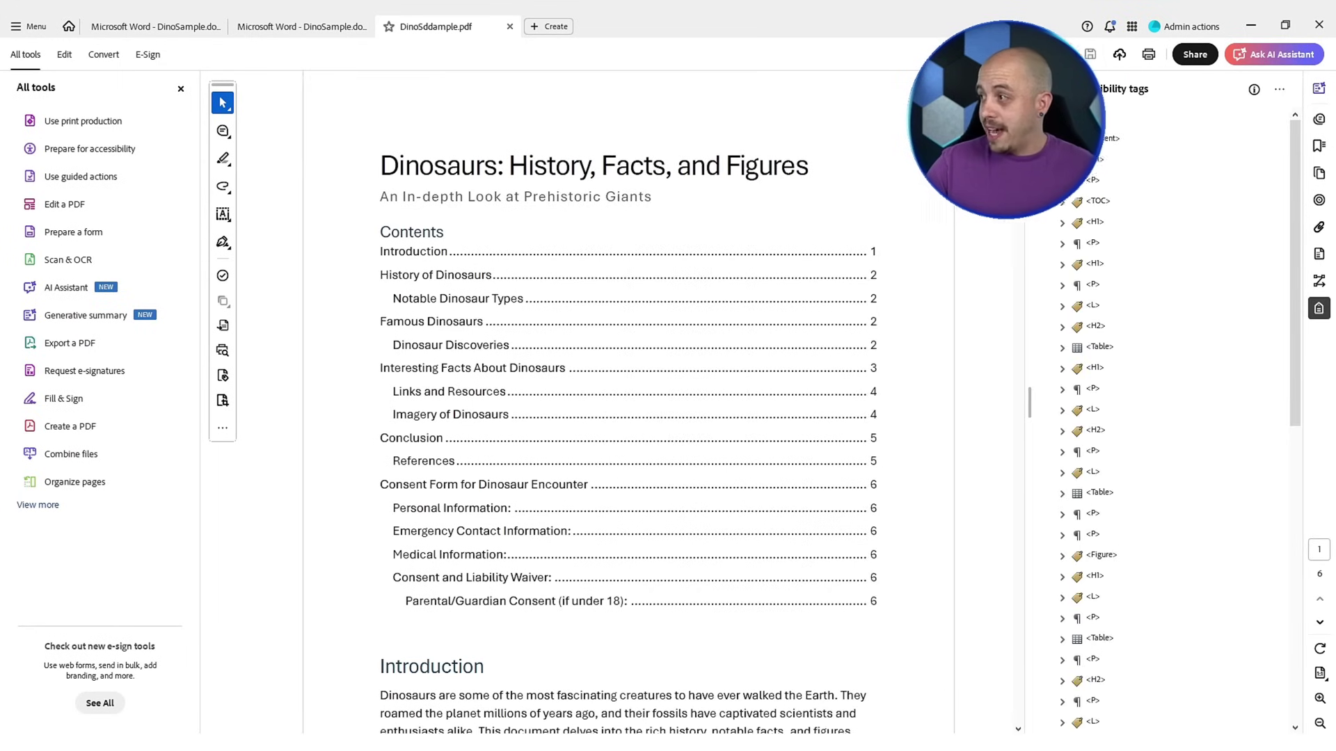
- Step through the Document tags: title H1, TOC, Introduction, bullet lists, and History, Famous Dinosaurs, Interesting Facts sections
click(1092, 161)
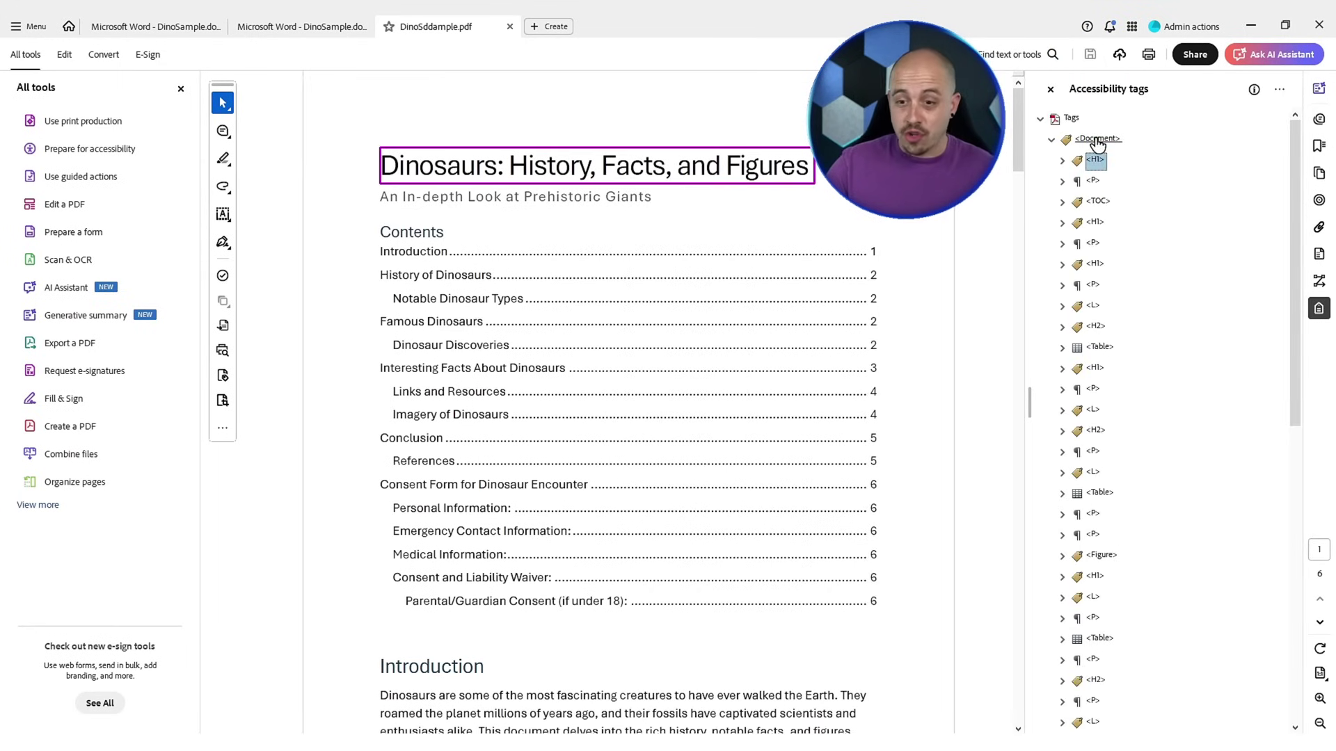
click(1098, 138)
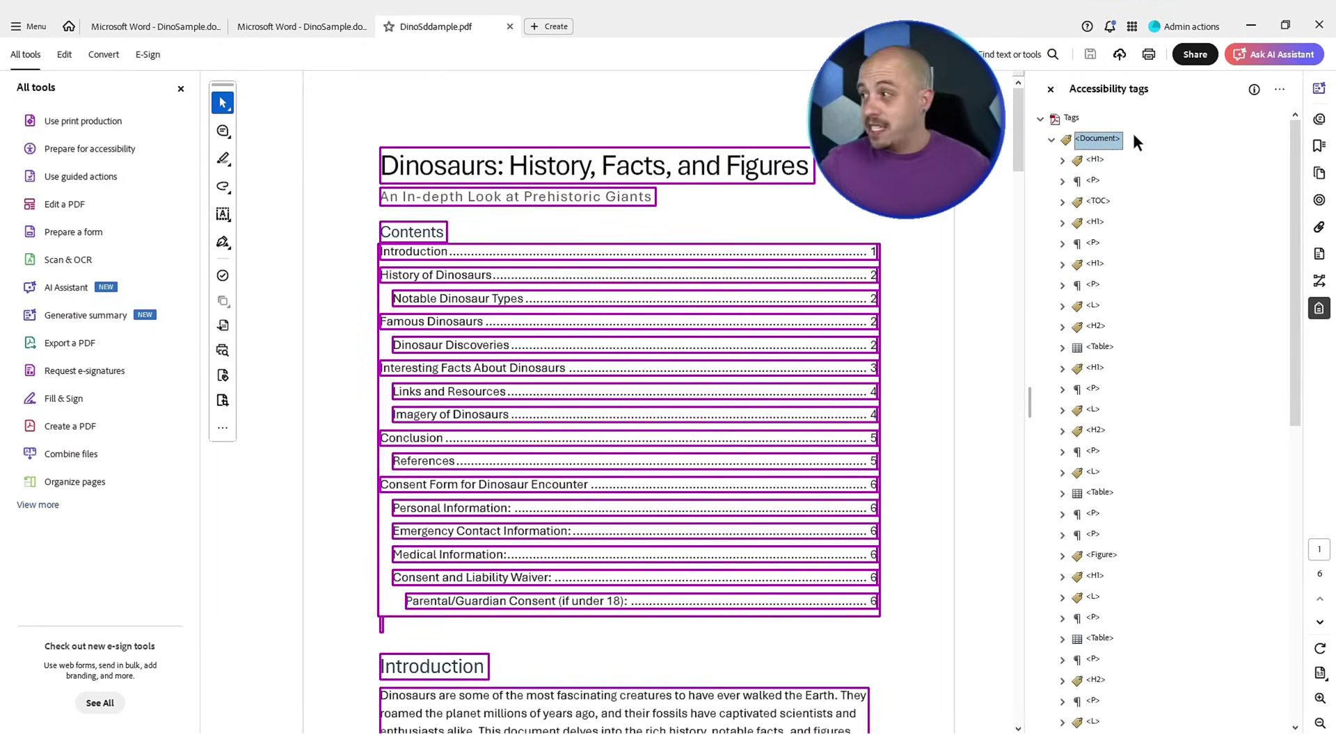
key(Down)
key(Down)
key(Down)
key(Down)
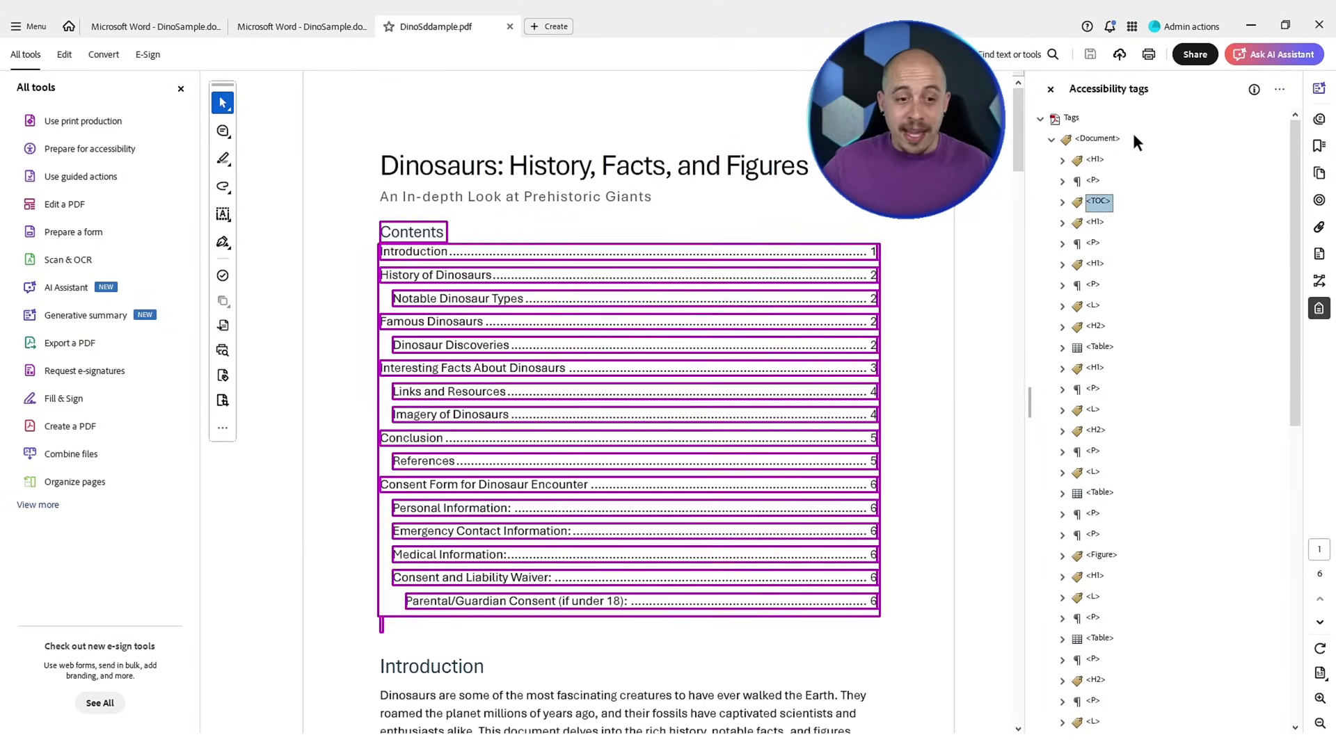
key(Down)
key(Down)
key(Down)
key(Down)
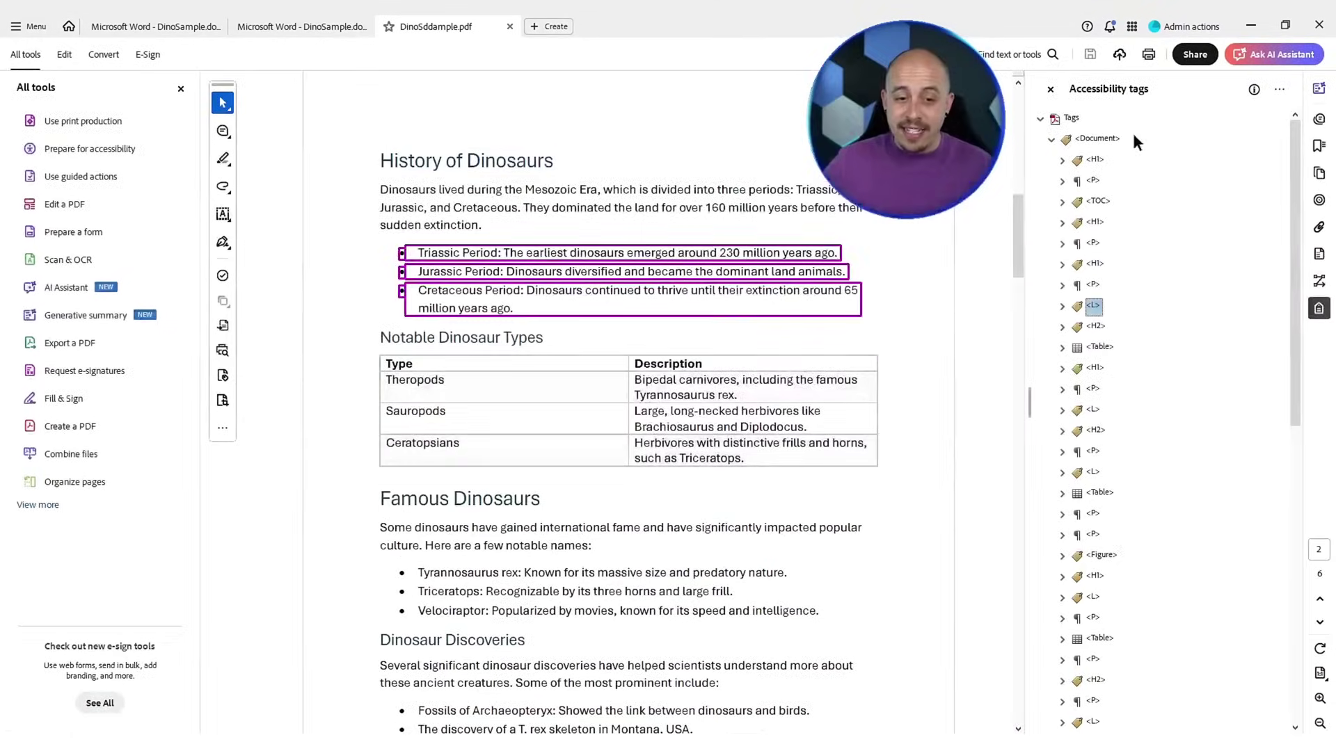
key(Up)
key(Up)
key(Down)
key(Down)
key(Down)
key(Down)
key(Down)
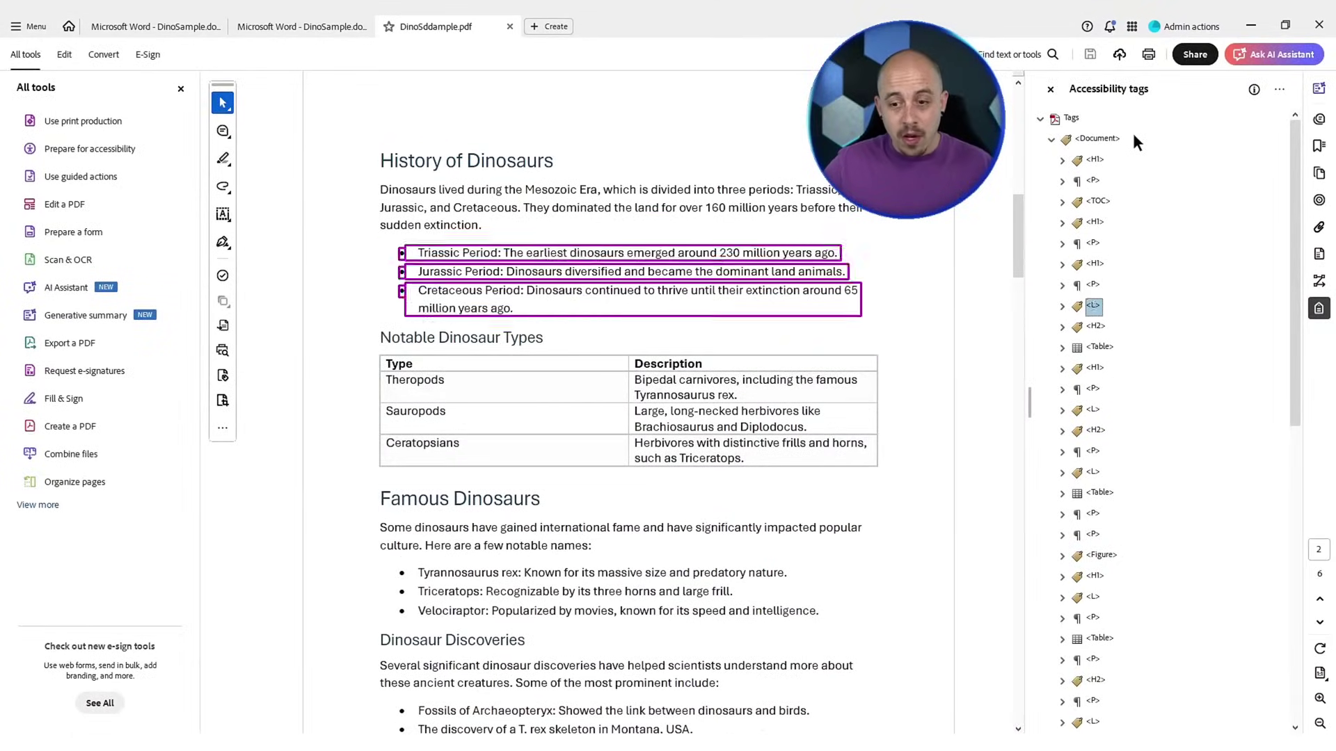
key(Down)
key(Down)
key(Down)
key(Down)
key(Down)
key(Down)
key(Down)
key(Down)
key(Down)
key(Down)
key(Down)
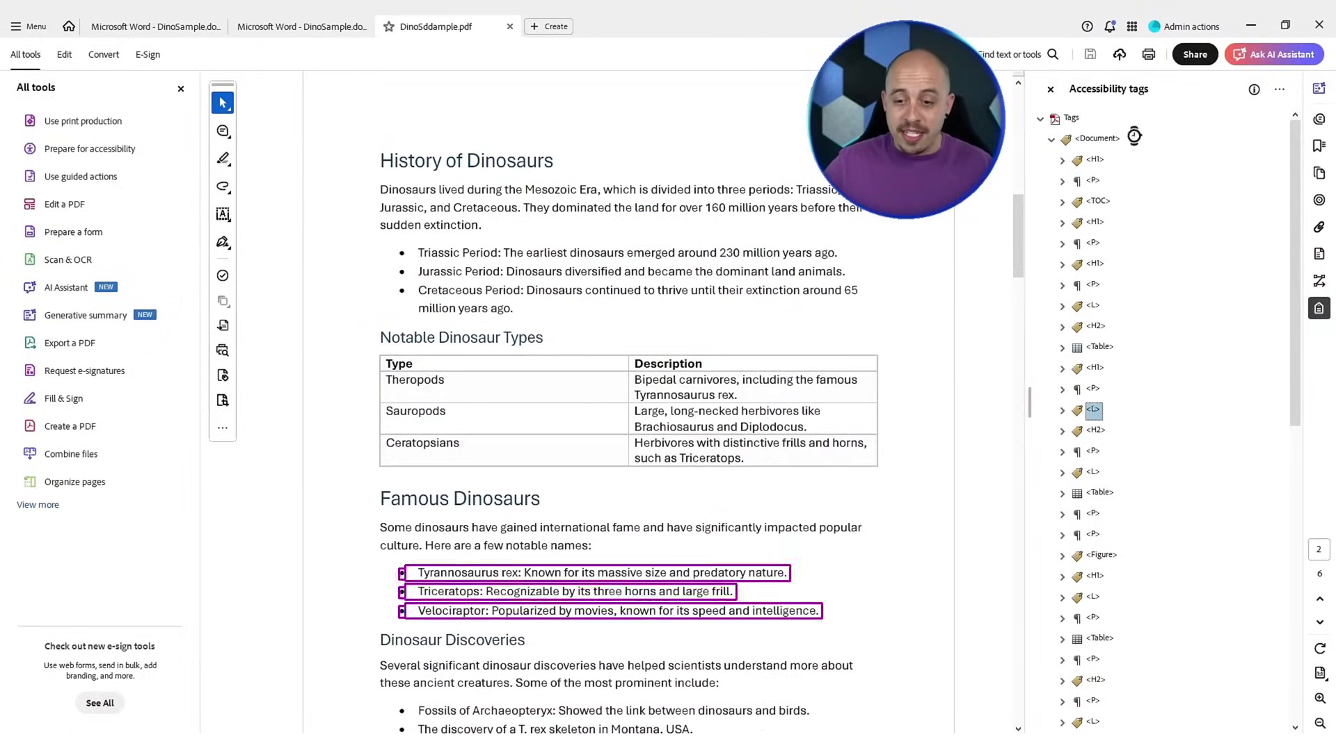
key(Down)
key(Down)
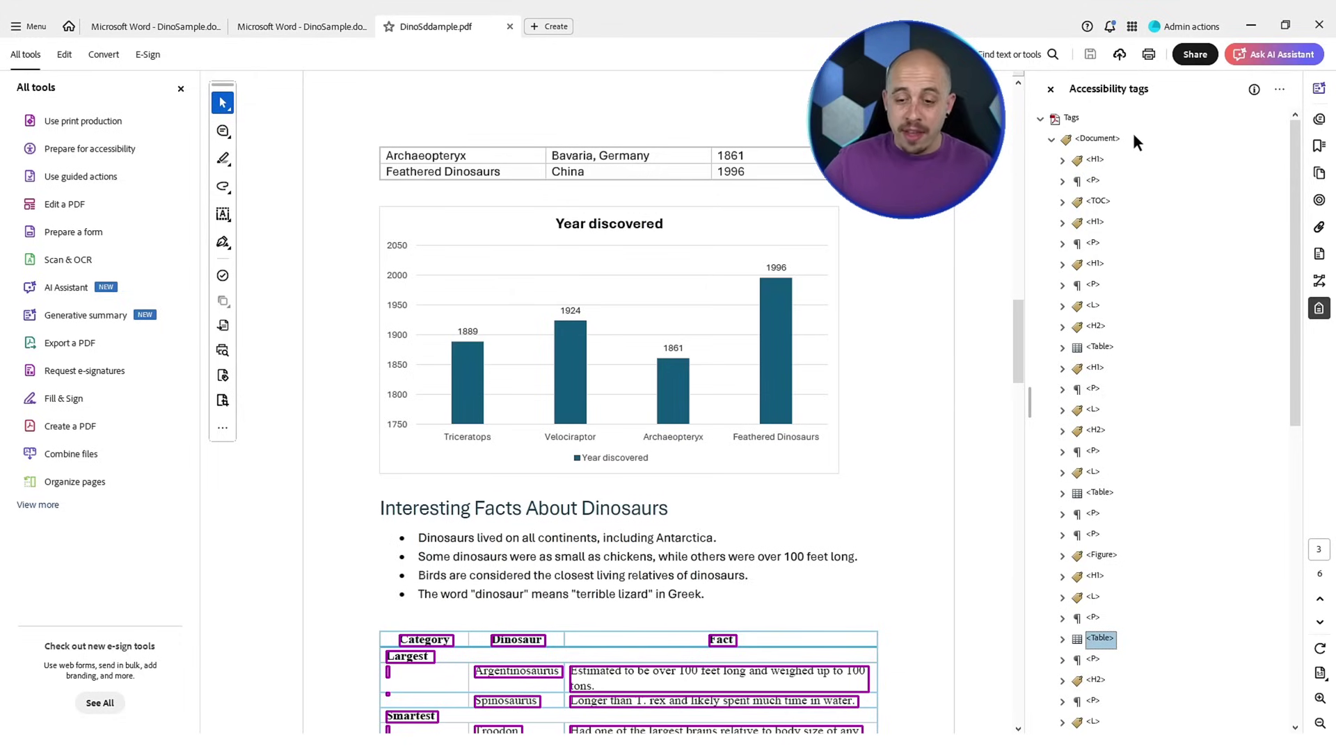